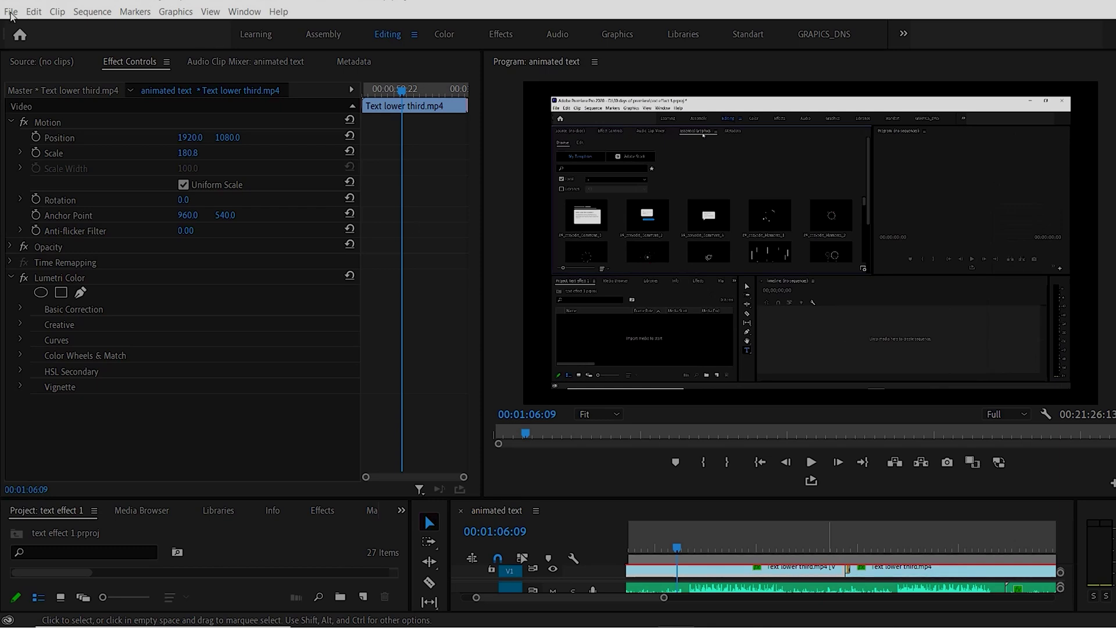
# Set the project's renderer to Mercury Playback Engine GPU Acceleration (OpenCL) in the general project settings.
pyautogui.click(10, 13)
pyautogui.moveTo(81, 454)
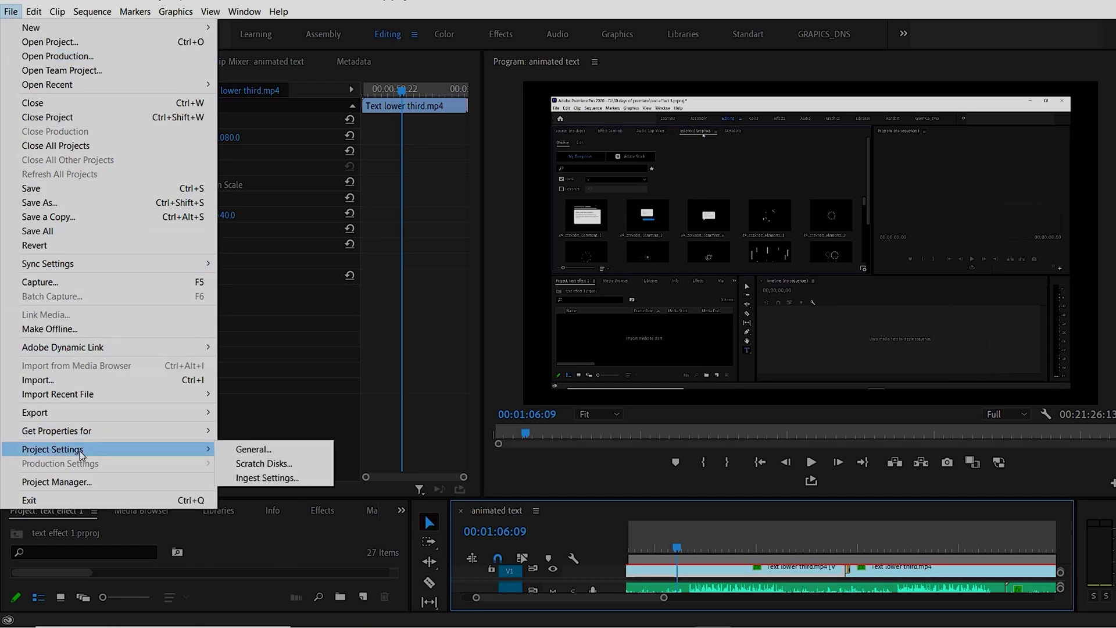
pyautogui.click(253, 449)
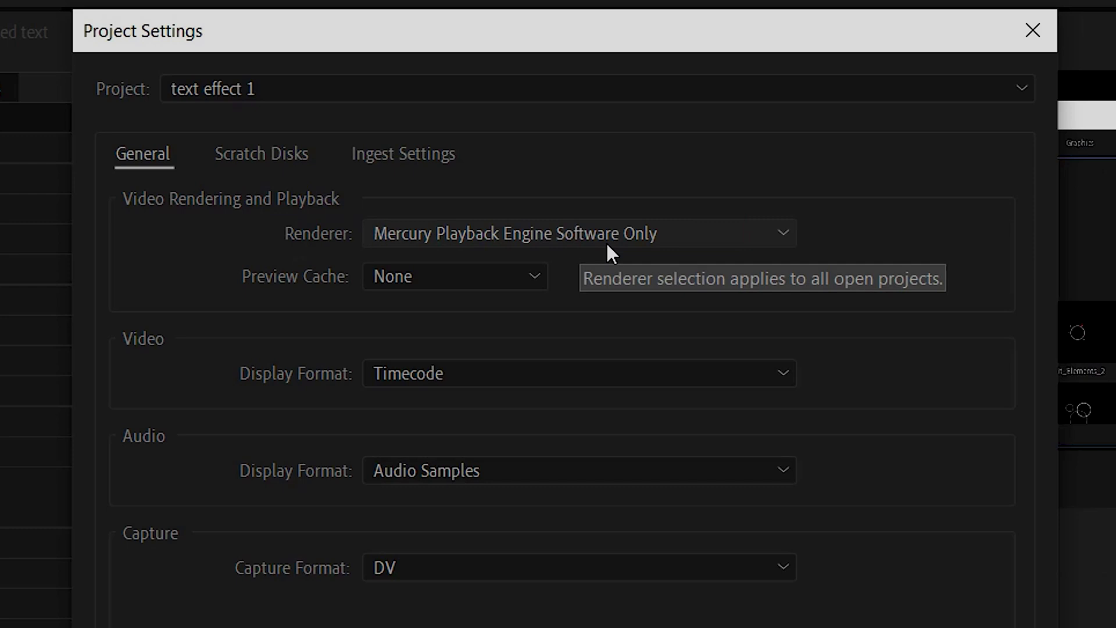
pyautogui.click(786, 237)
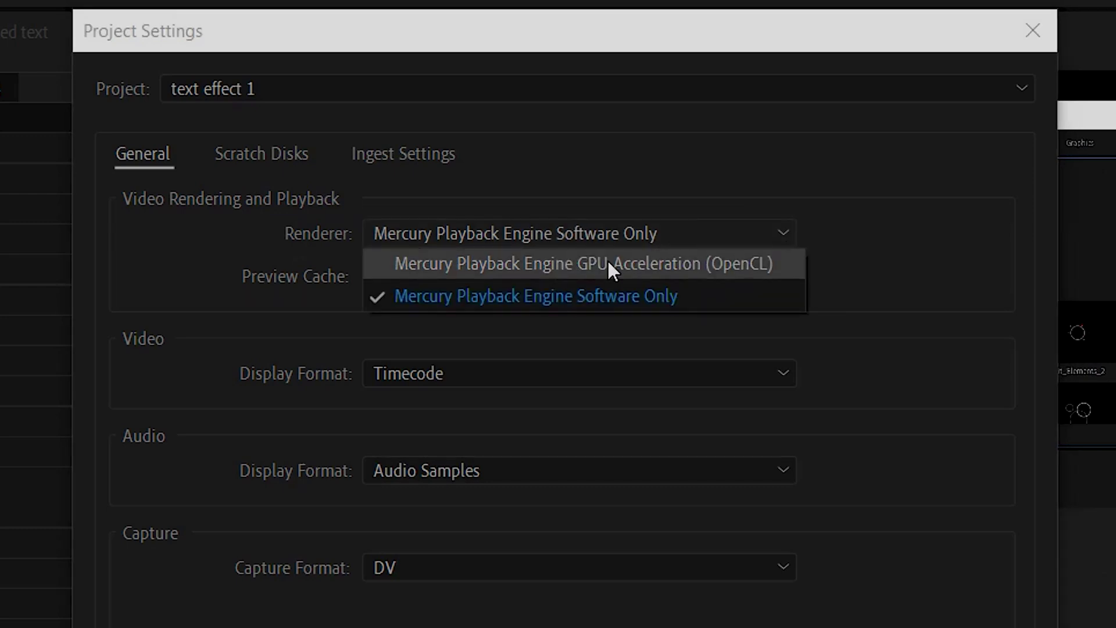
pyautogui.click(650, 269)
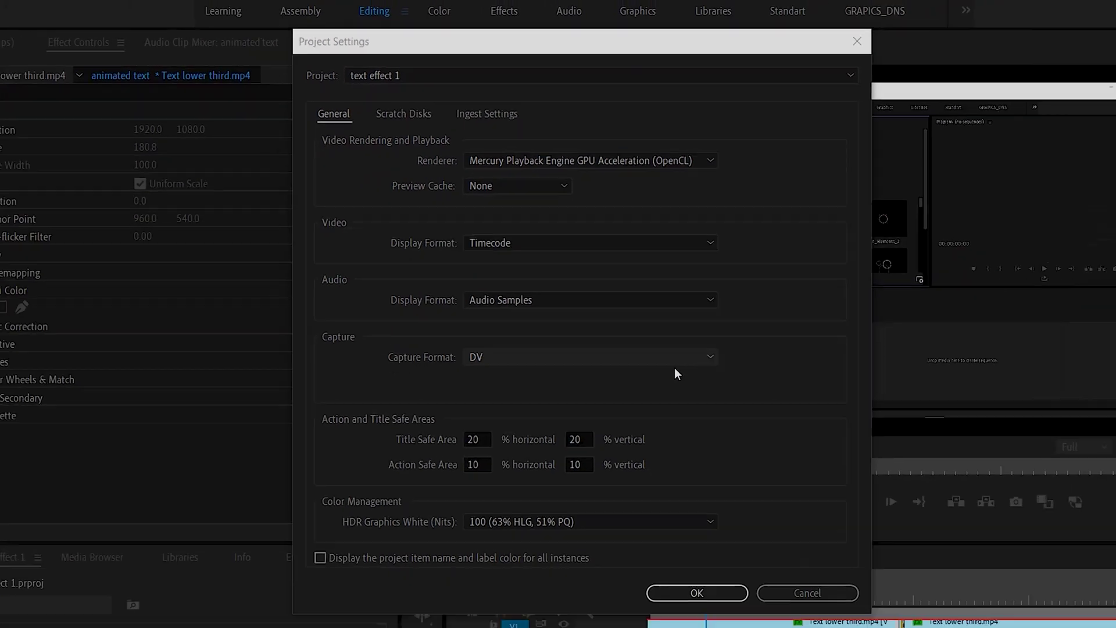
pyautogui.click(697, 592)
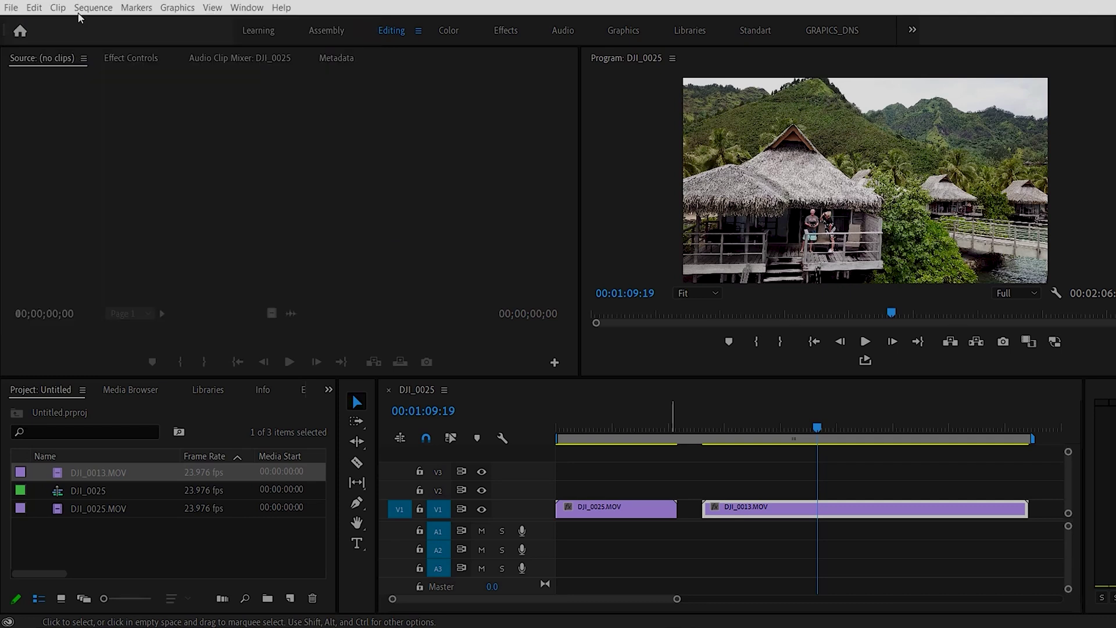
pyautogui.click(36, 9)
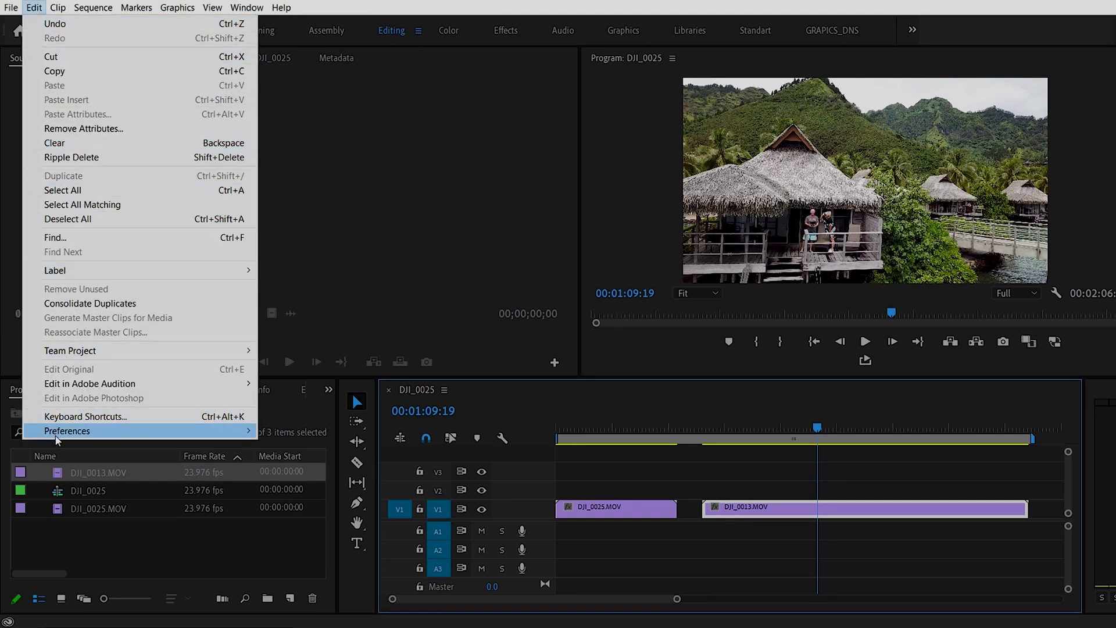
pyautogui.moveTo(59, 437)
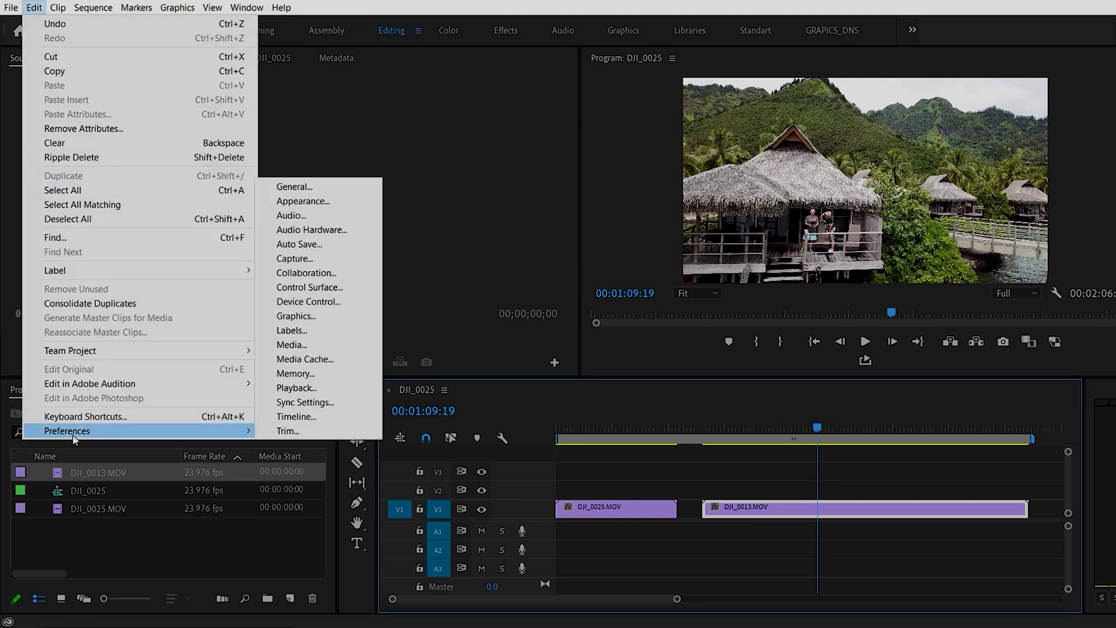
pyautogui.click(319, 360)
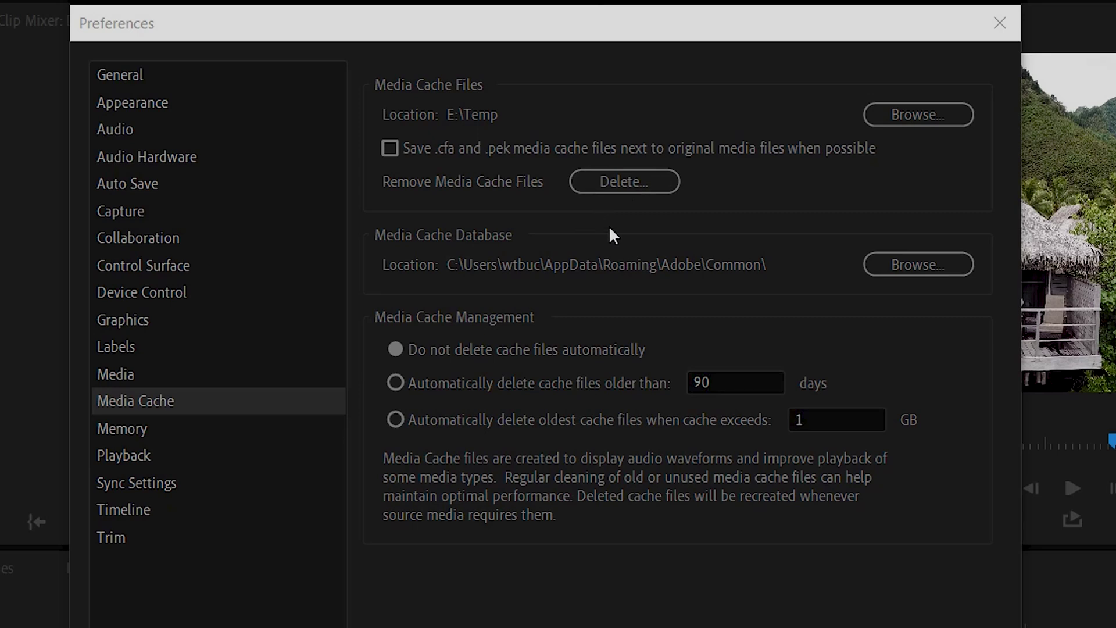
pyautogui.click(605, 180)
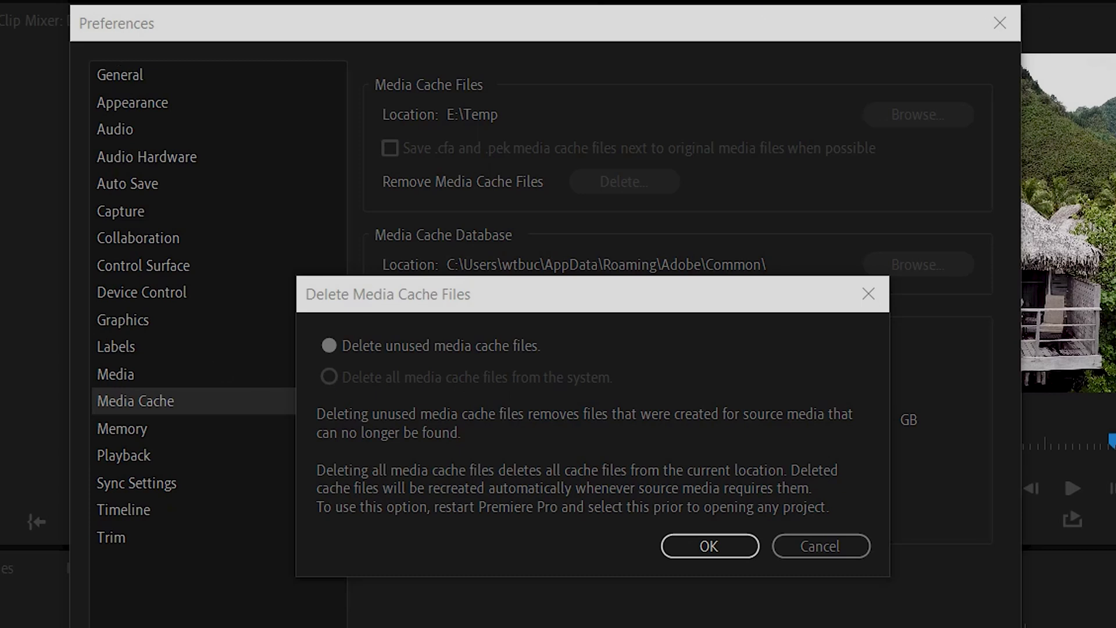
pyautogui.click(819, 546)
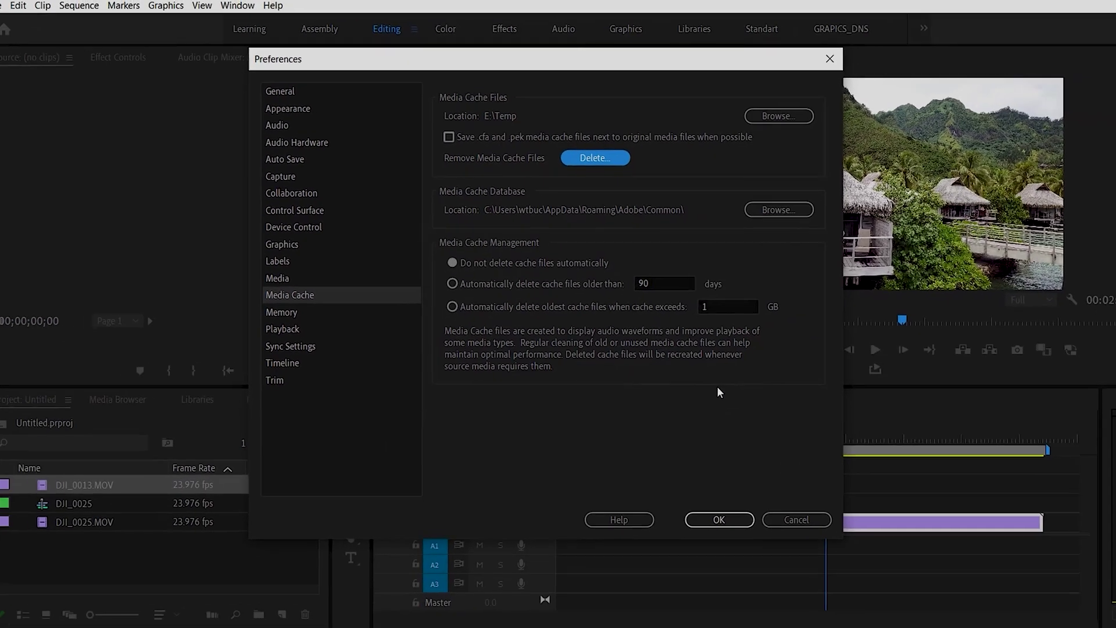
pyautogui.click(790, 506)
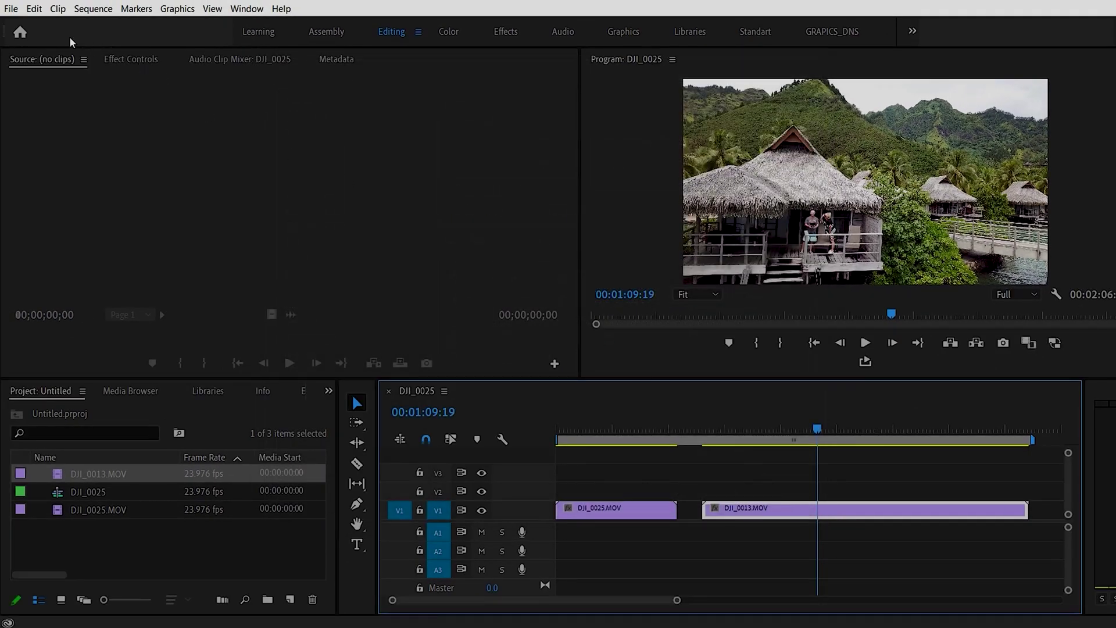
# Close the Untitled project with its changes saved, and exit Premiere Pro.
pyautogui.click(10, 11)
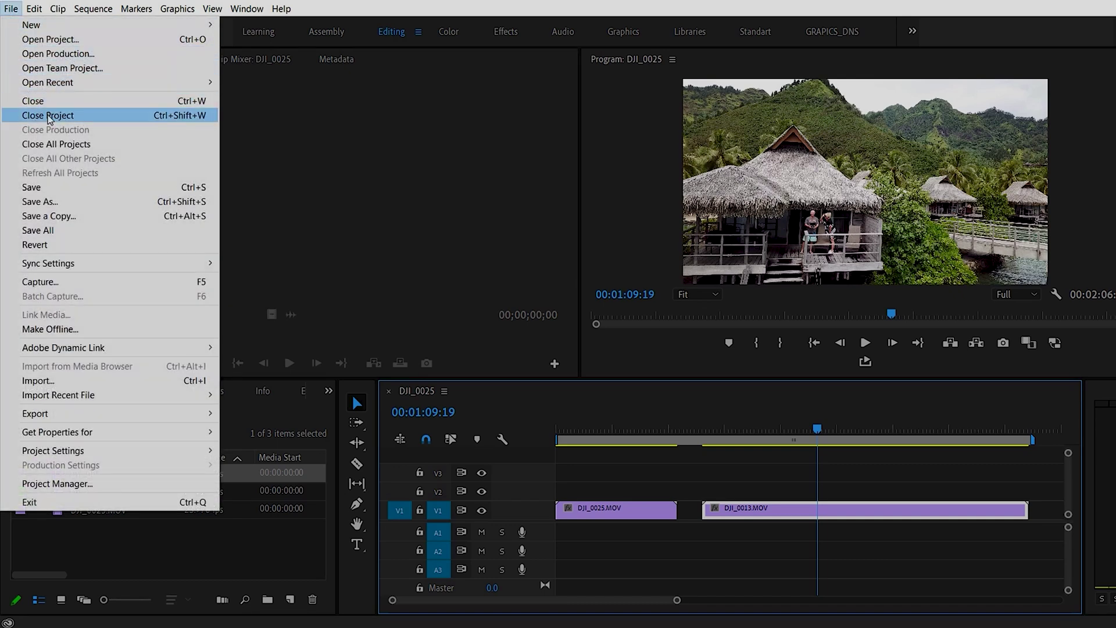
pyautogui.click(49, 116)
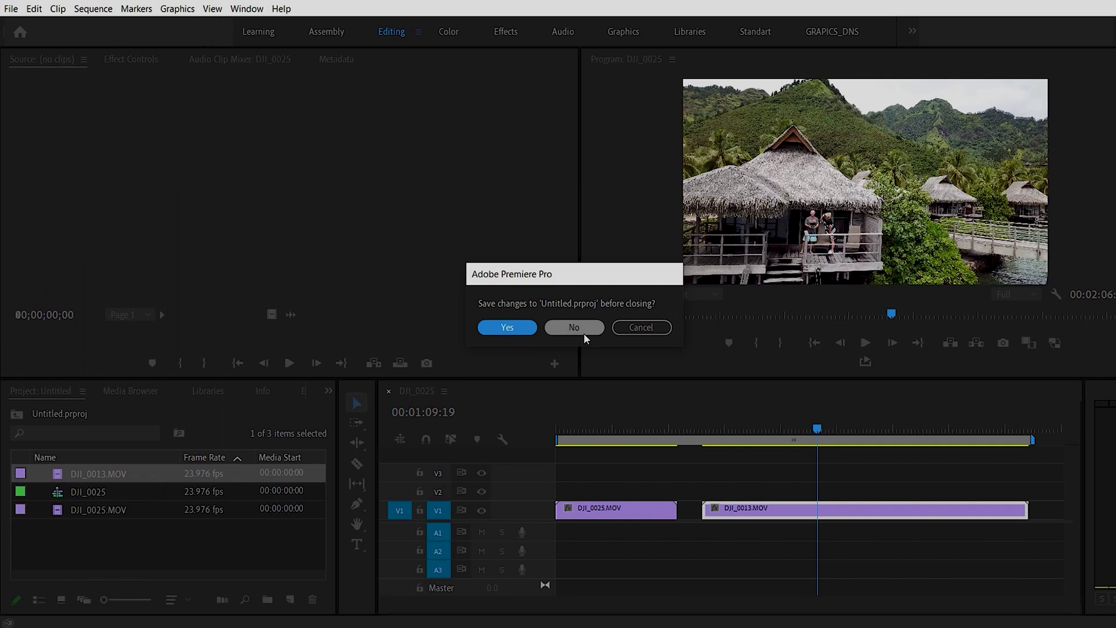
pyautogui.click(518, 326)
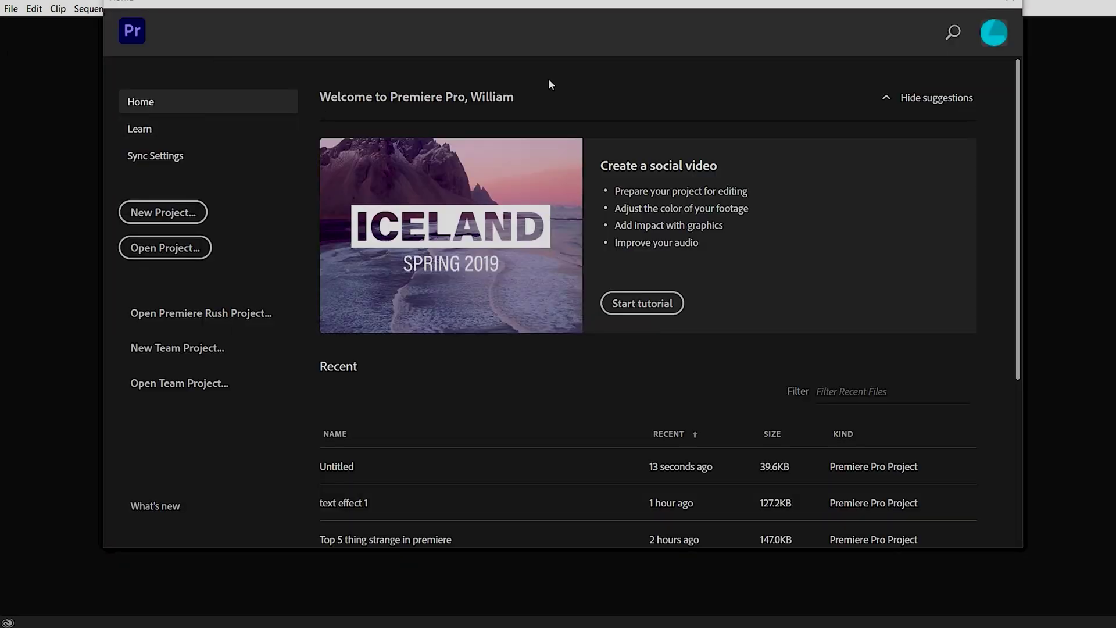
pyautogui.click(1010, 2)
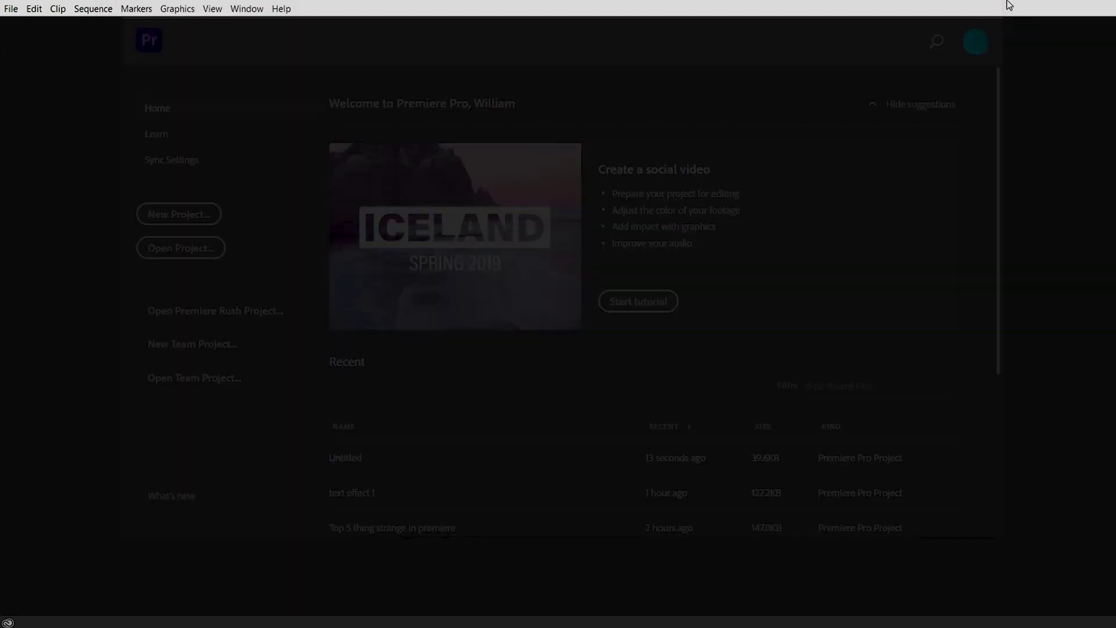
pyautogui.click(11, 8)
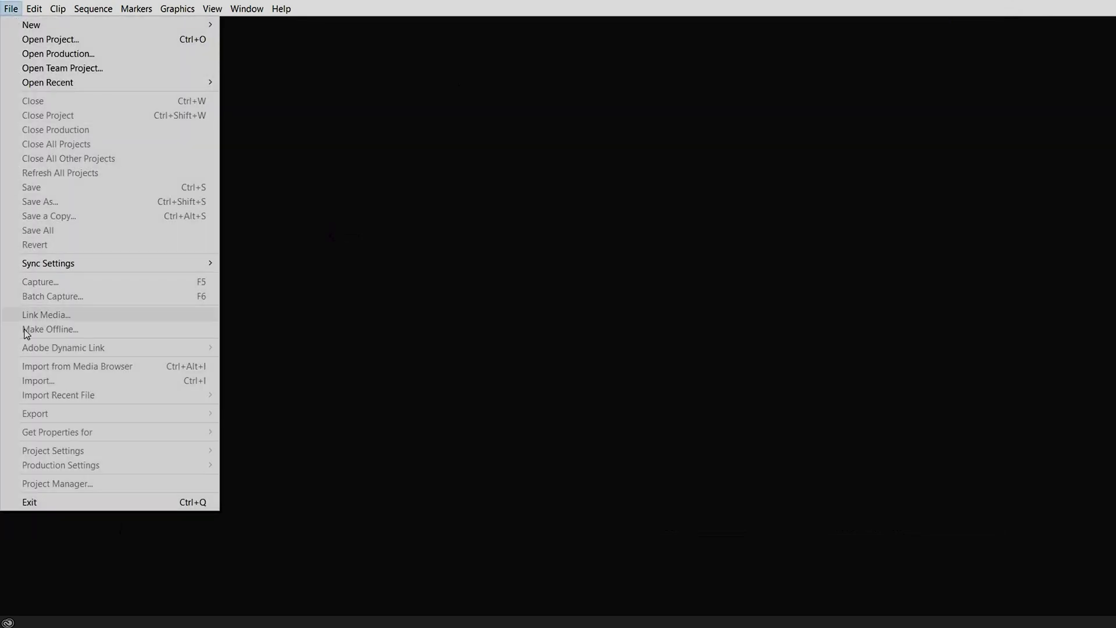
pyautogui.click(42, 501)
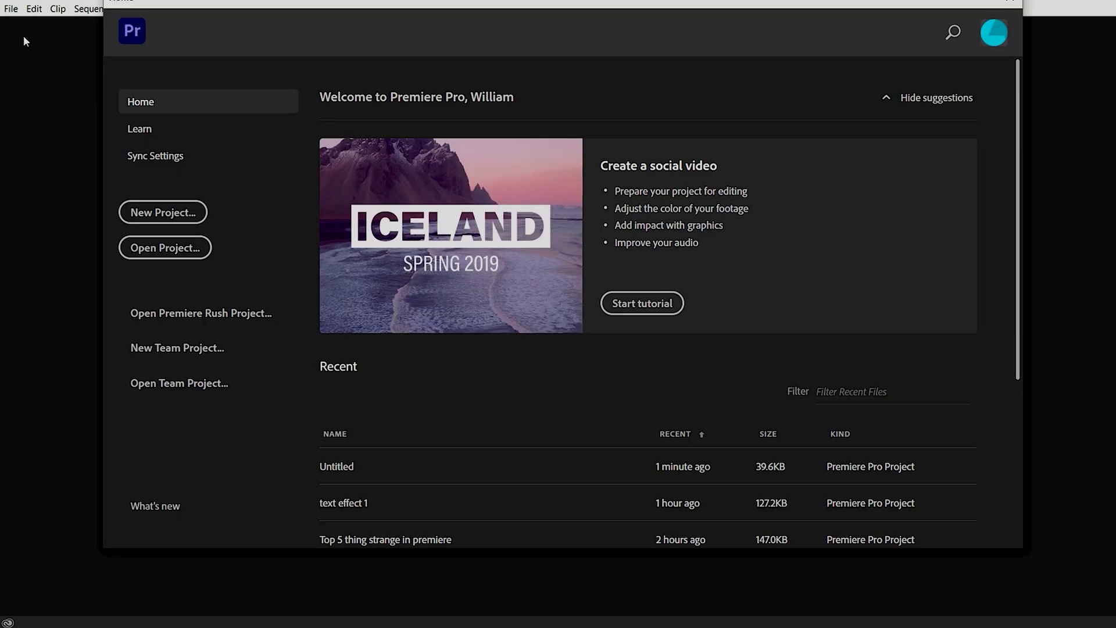
# Delete all media cache files from the system through the Media Cache preferences, with no project open.
pyautogui.click(34, 11)
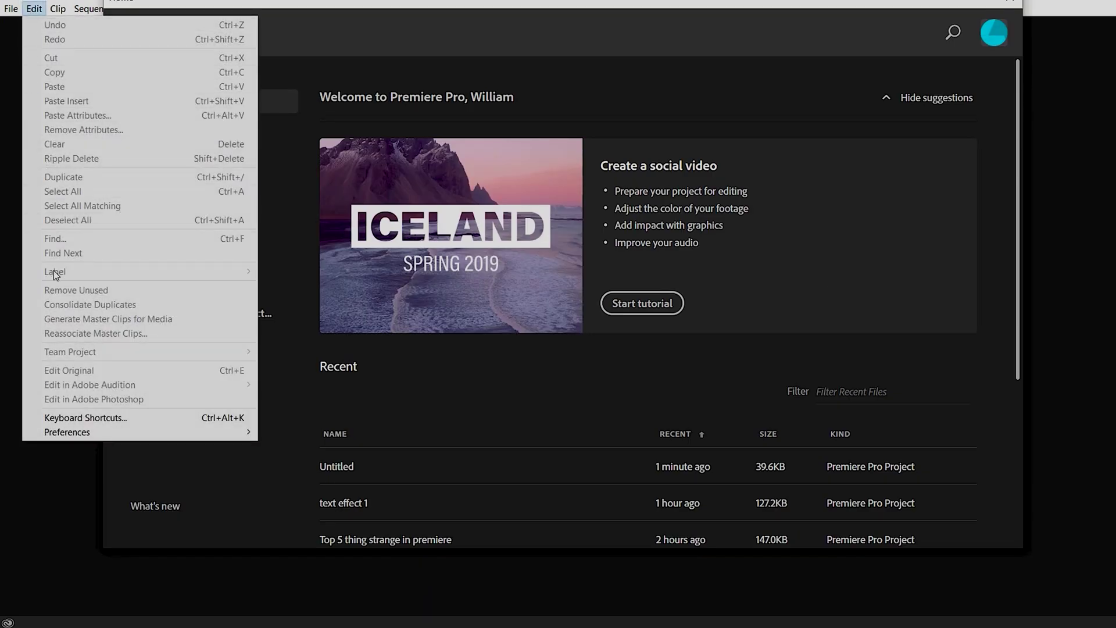
pyautogui.moveTo(69, 433)
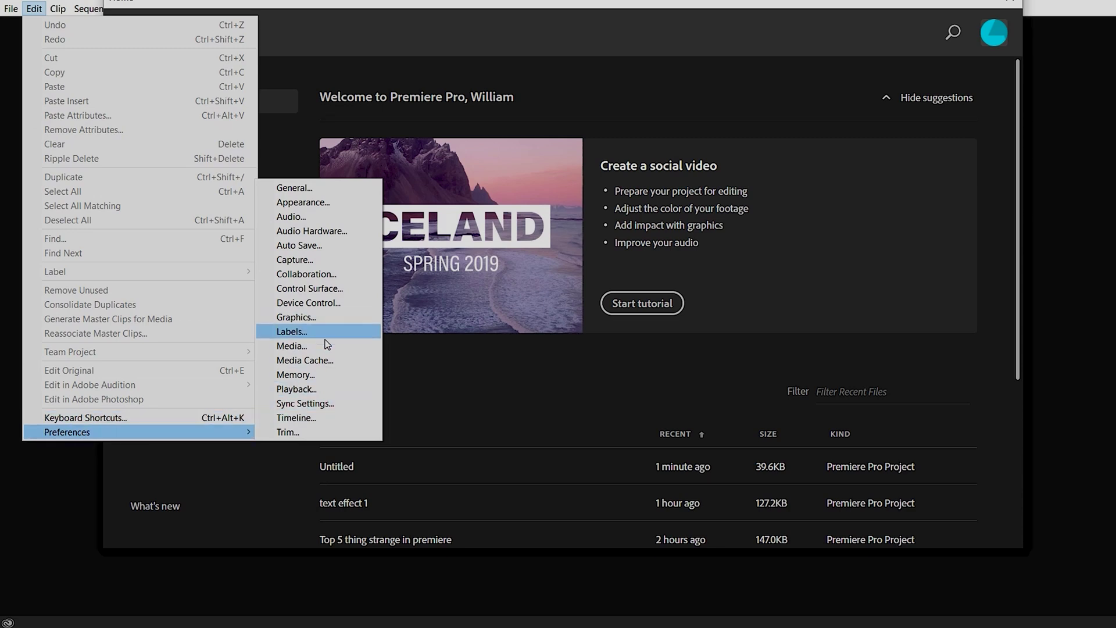
pyautogui.click(327, 361)
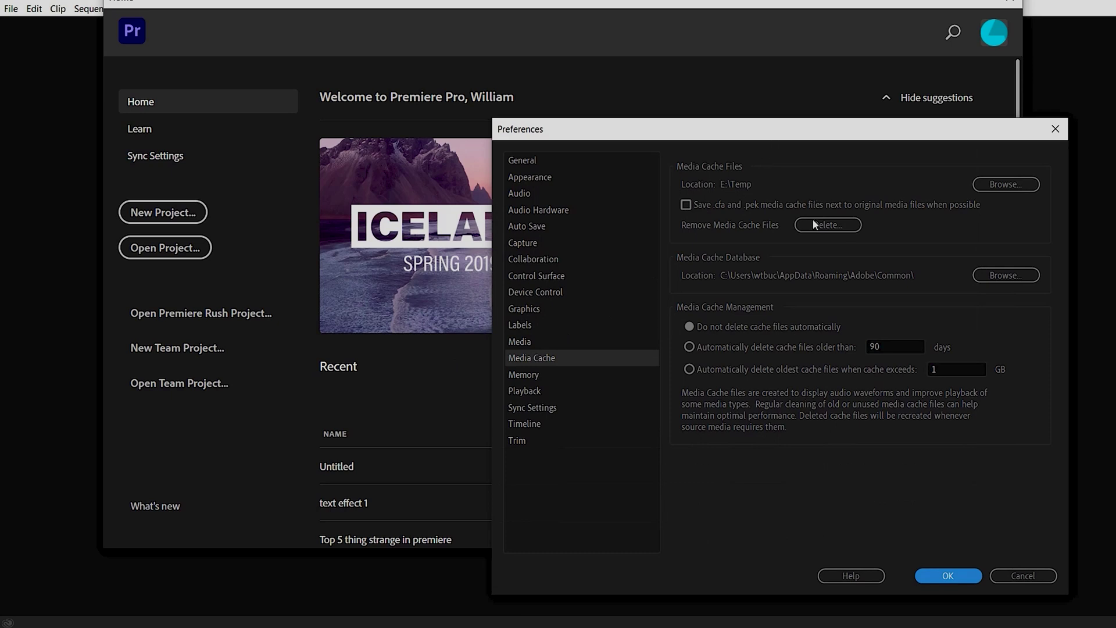
pyautogui.click(827, 226)
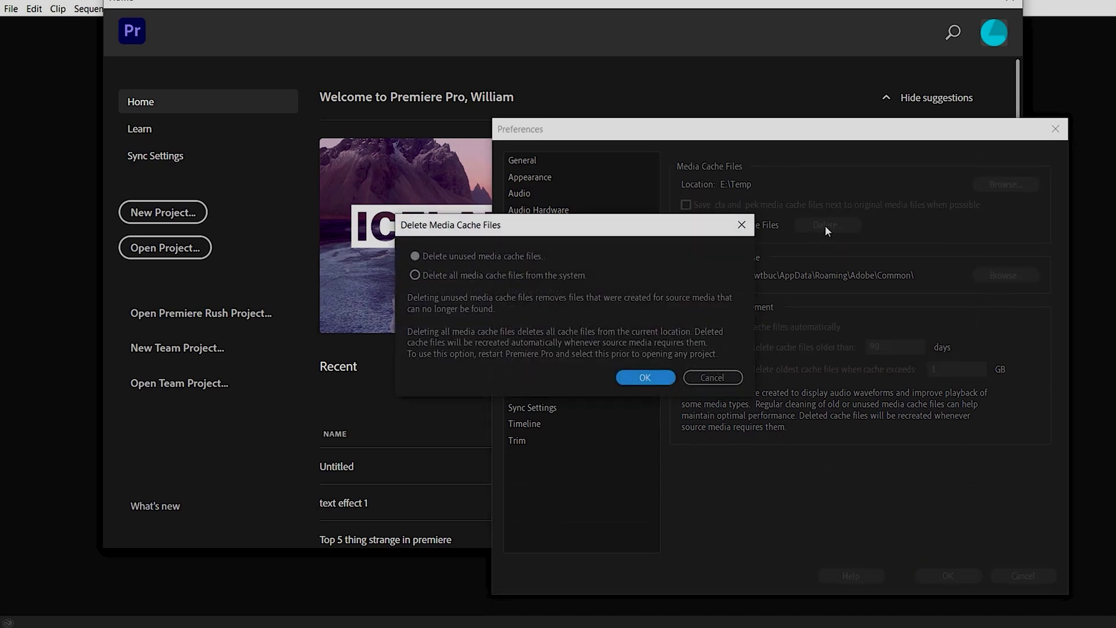
pyautogui.click(414, 275)
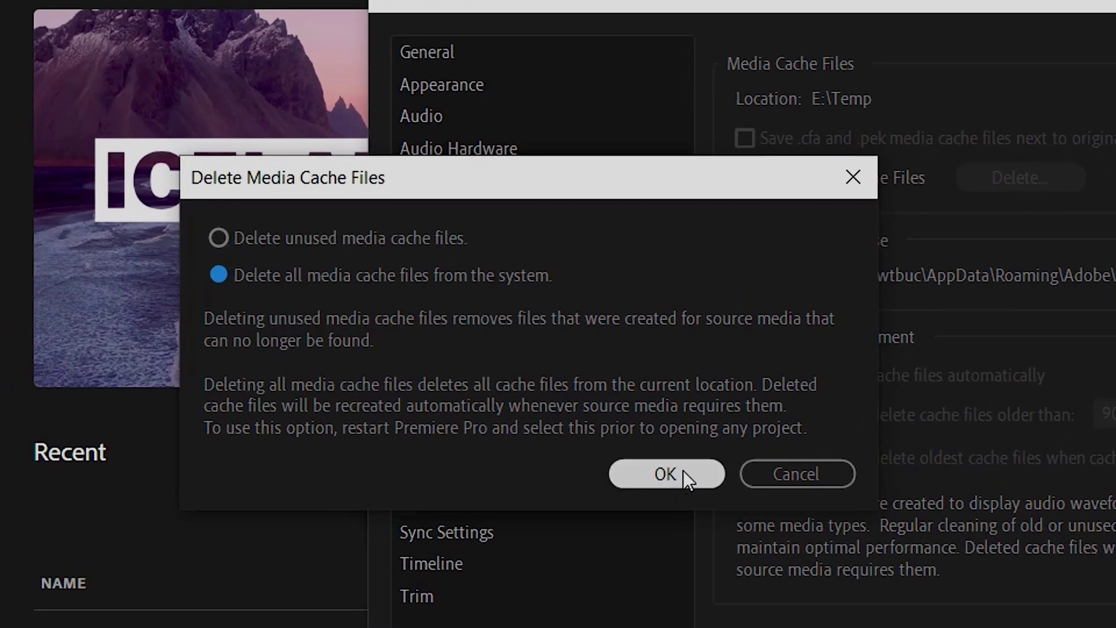
pyautogui.click(674, 471)
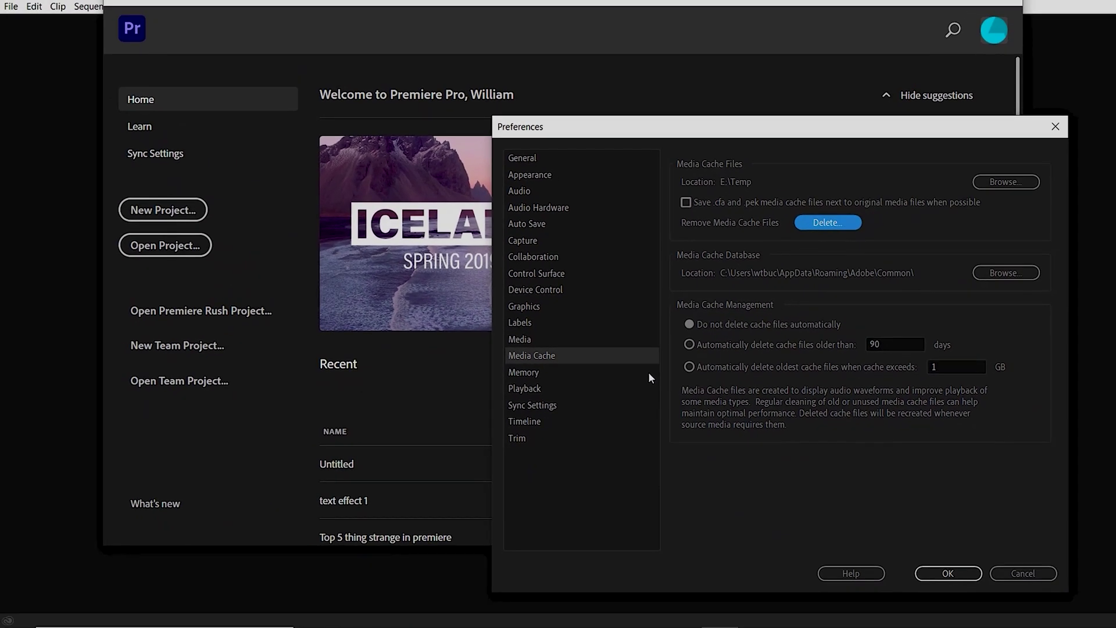
pyautogui.click(949, 572)
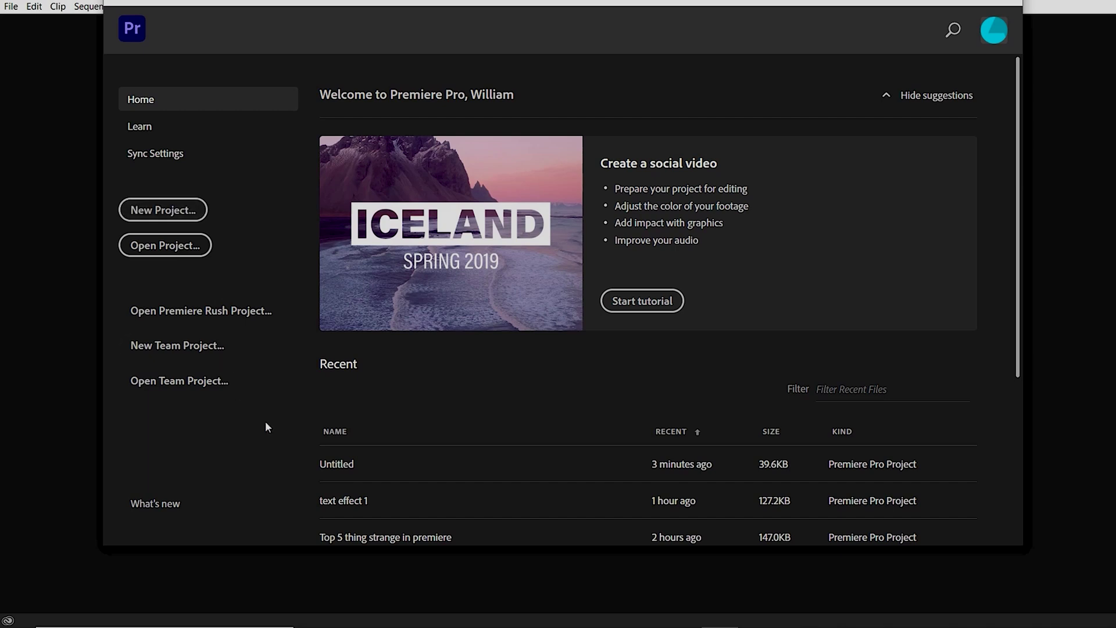
# Reopen the recent project Untitled and place the playhead earlier in the DJI_0025 sequence.
pyautogui.click(341, 463)
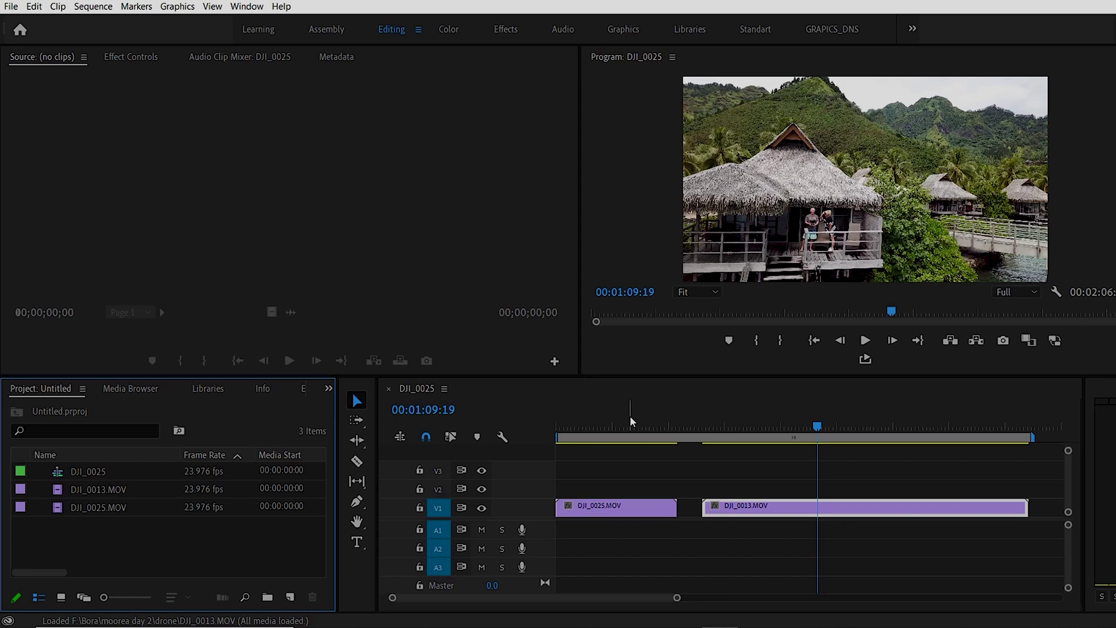
pyautogui.click(630, 415)
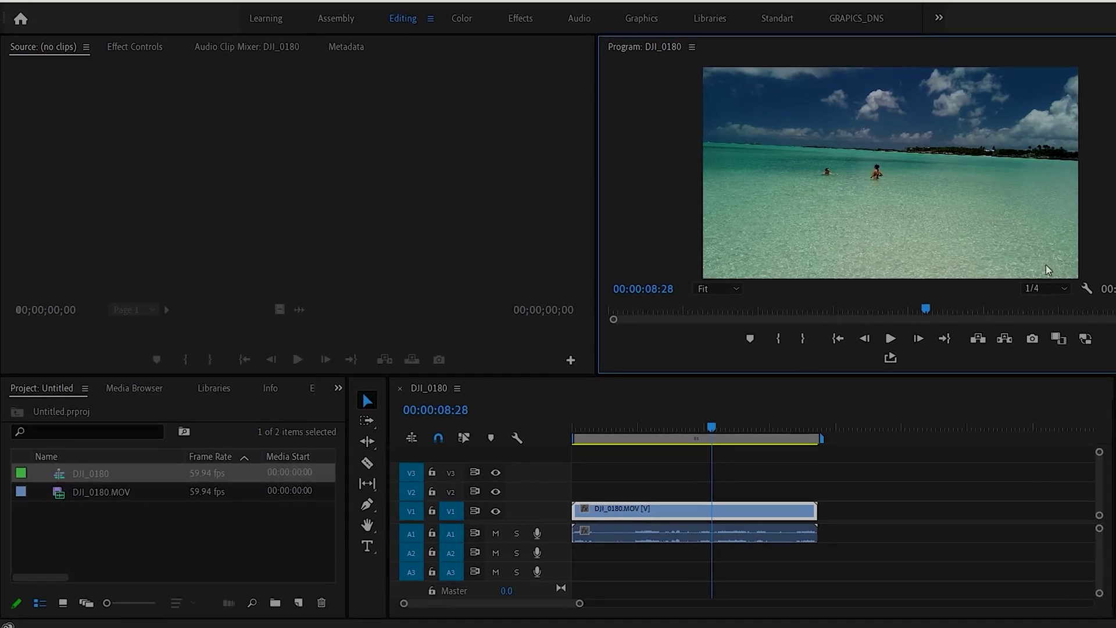
# Try the Program monitor's playback resolution at Full, at 1/2 and at 1/8 for the DJI_0180 sequence.
pyautogui.click(1066, 292)
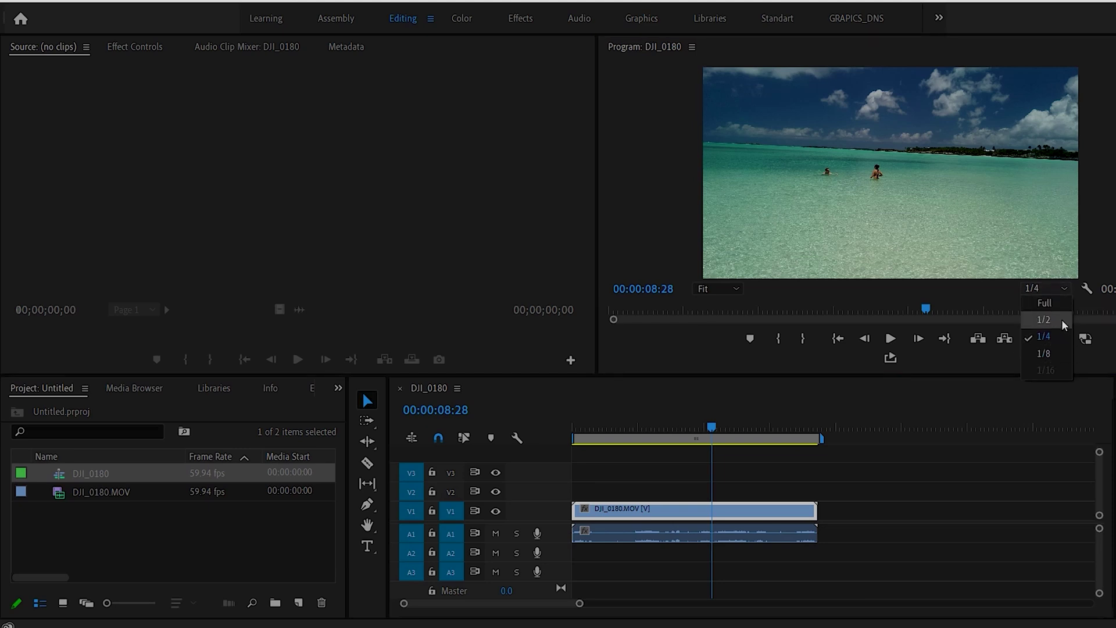
pyautogui.click(1047, 304)
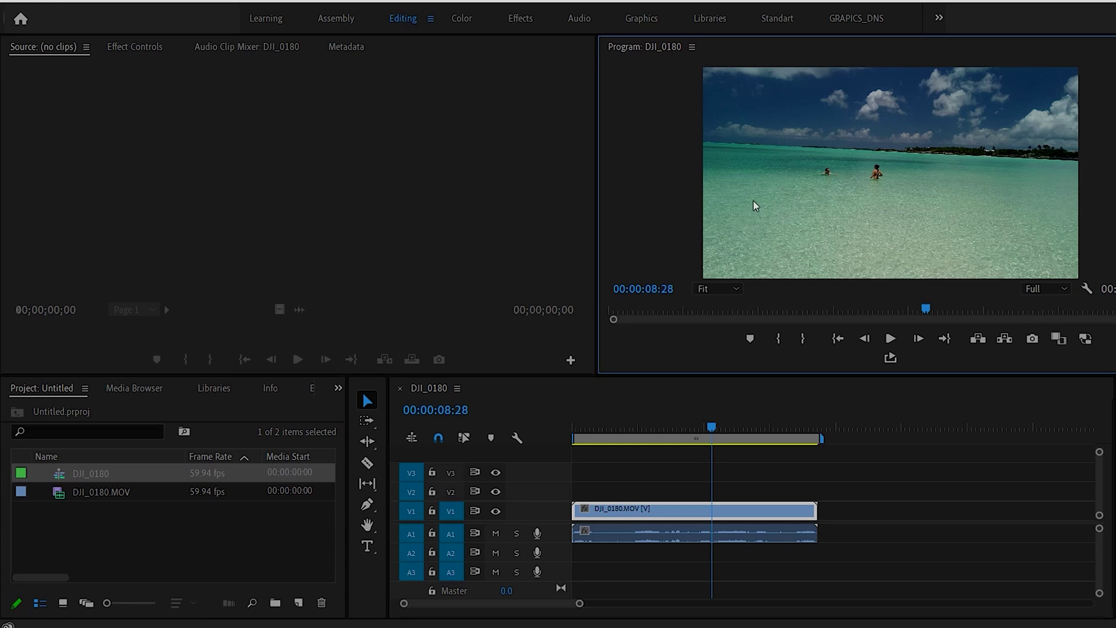
pyautogui.click(1064, 288)
pyautogui.click(1047, 317)
pyautogui.click(1064, 289)
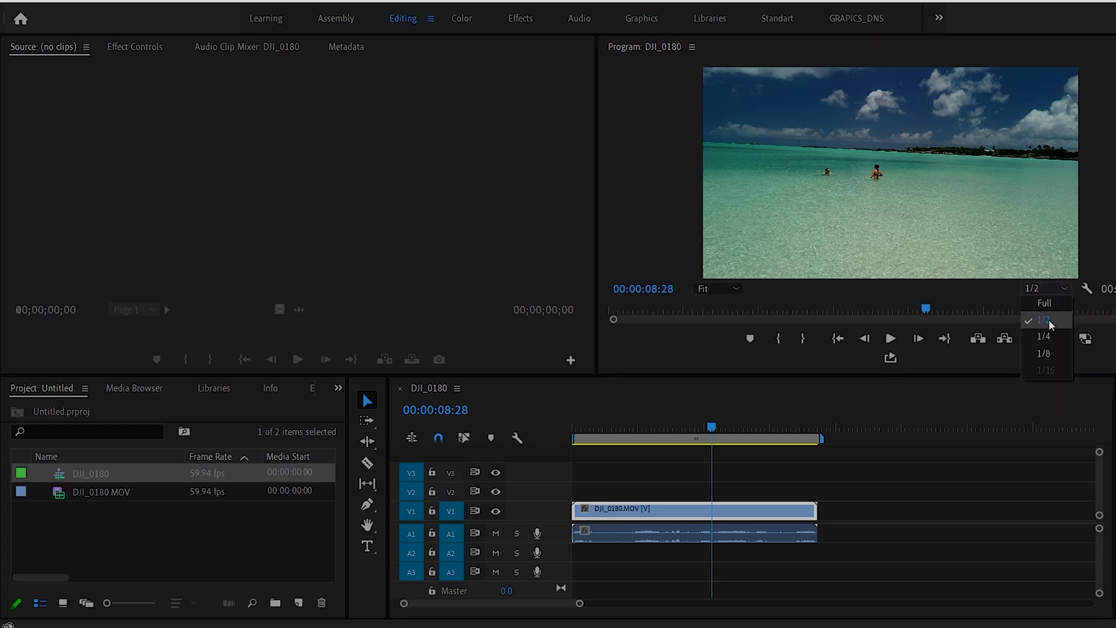
pyautogui.click(1045, 352)
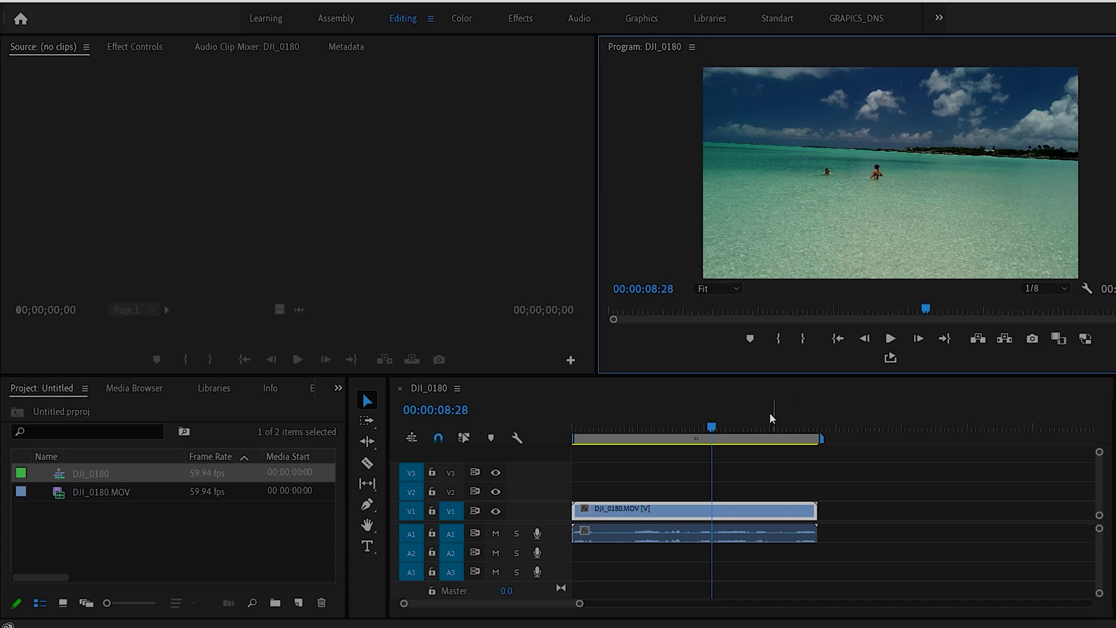
# Play the DJI_0180 sequence from 00:00:07:35 with the playback resolution set to Full.
pyautogui.click(697, 430)
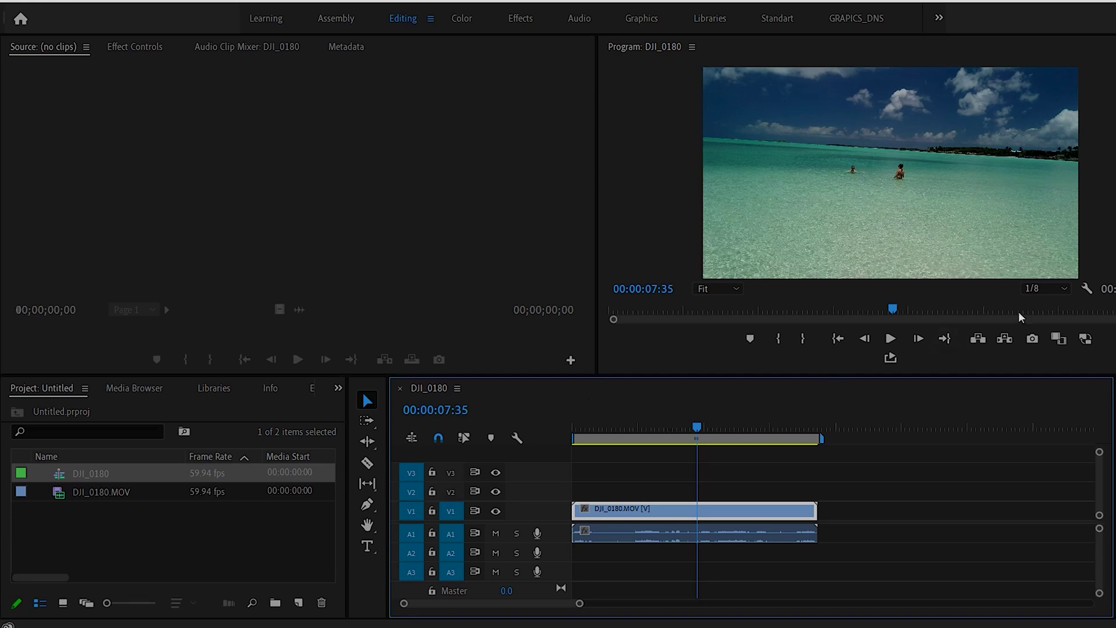
pyautogui.click(1043, 291)
pyautogui.click(1041, 304)
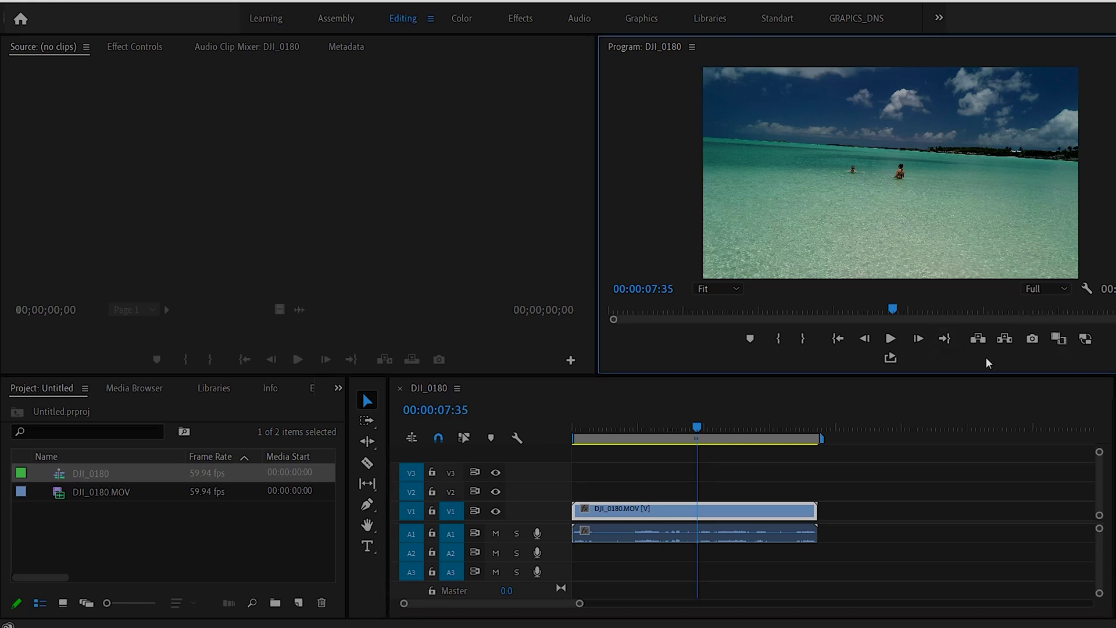
pyautogui.click(891, 339)
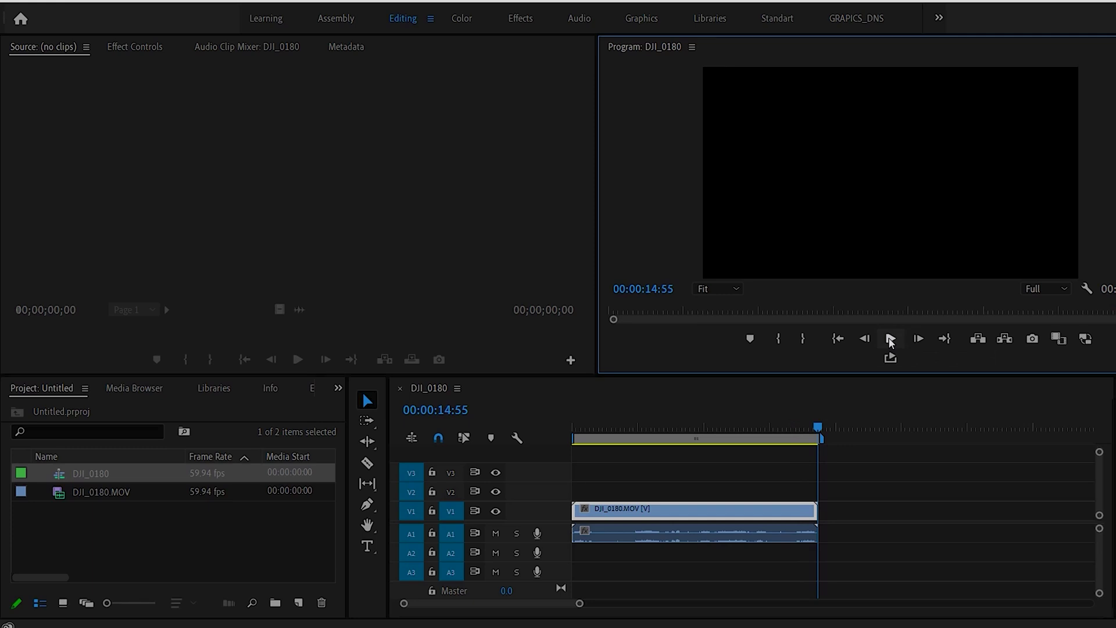
# Set the playback resolution to 1/4 and play the DJI_0180 sequence from 00:00:07:37.
pyautogui.click(894, 308)
pyautogui.click(1055, 288)
pyautogui.click(1045, 337)
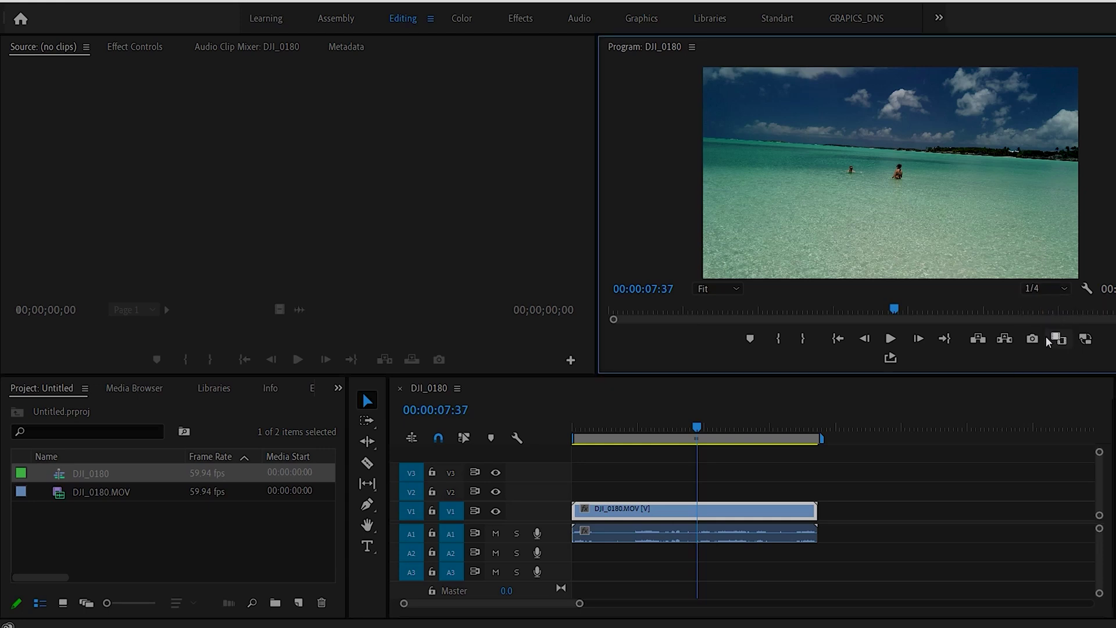
pyautogui.click(890, 339)
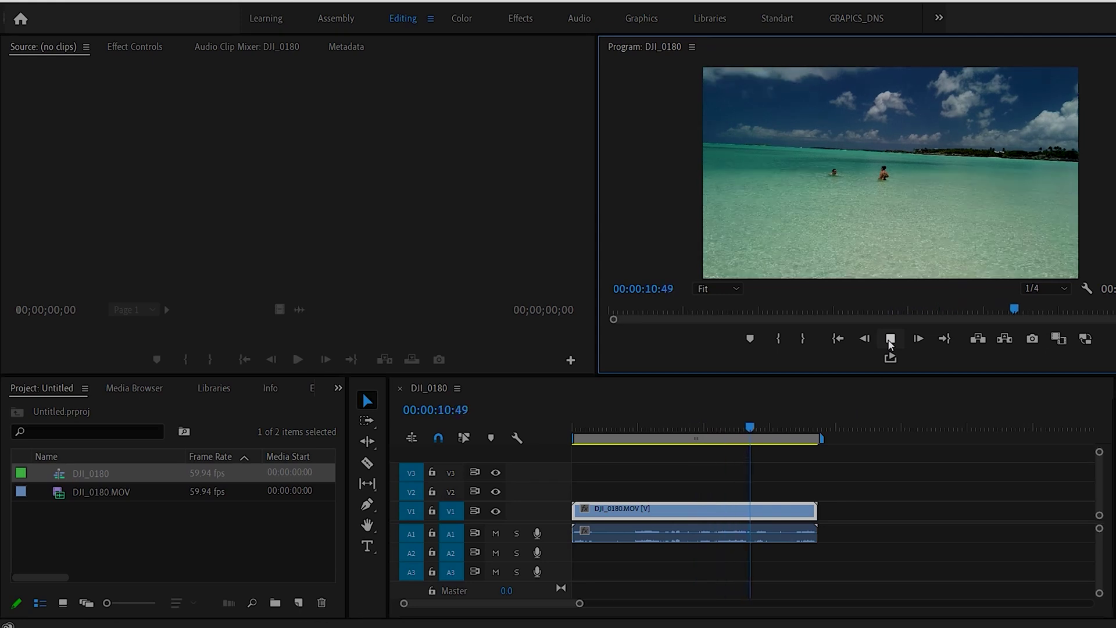
# Stop the current playback and play the DJI_0180 sequence with the playback resolution set to 1/8.
pyautogui.click(889, 341)
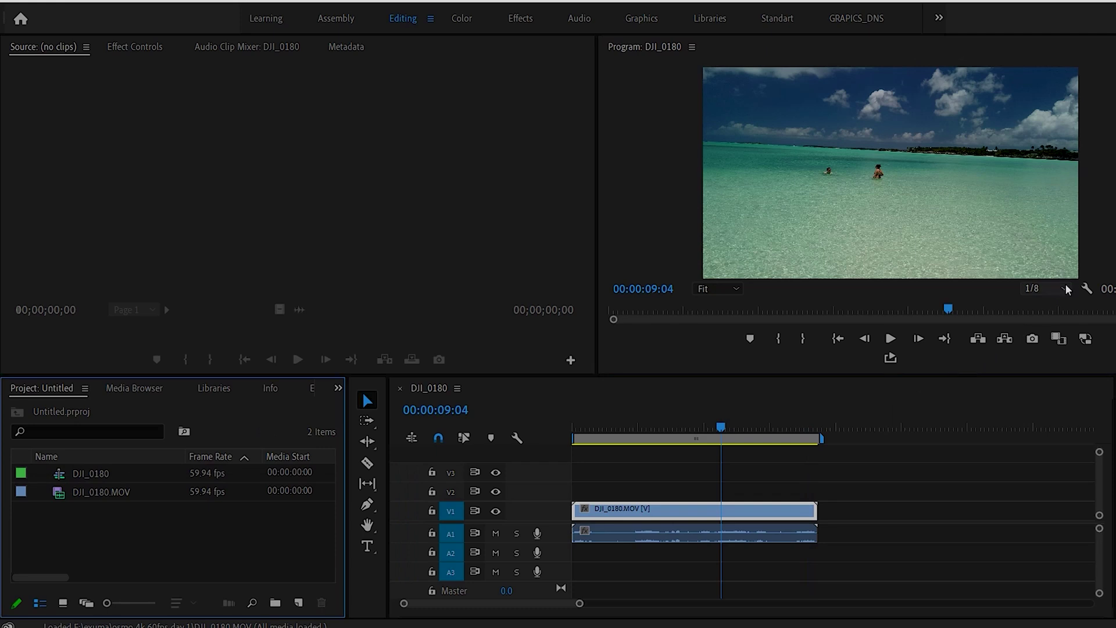
pyautogui.click(889, 340)
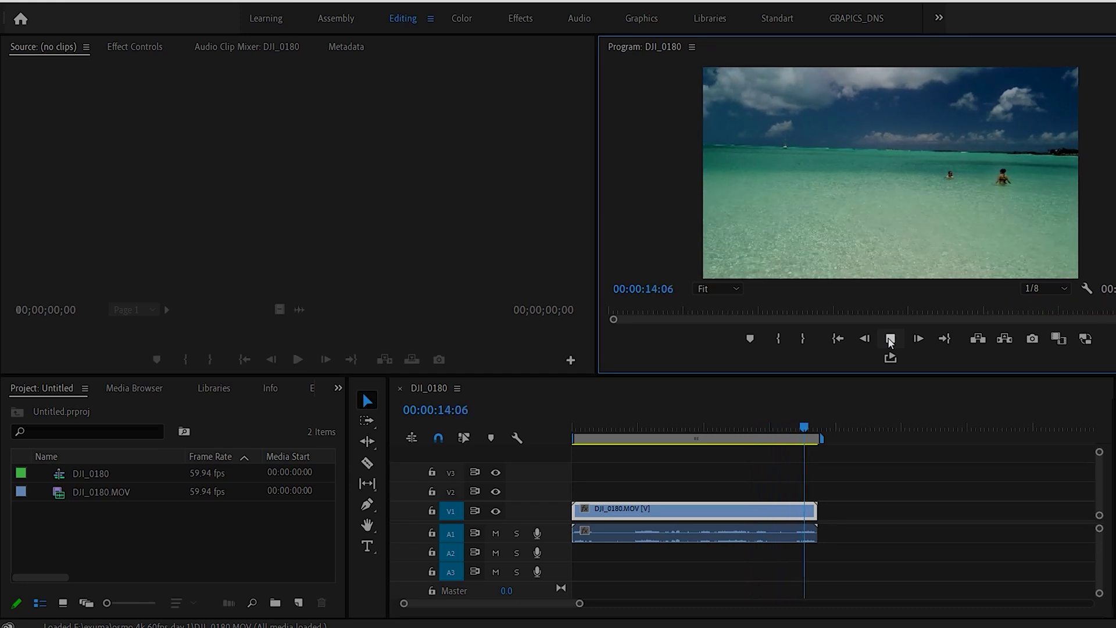
pyautogui.click(890, 339)
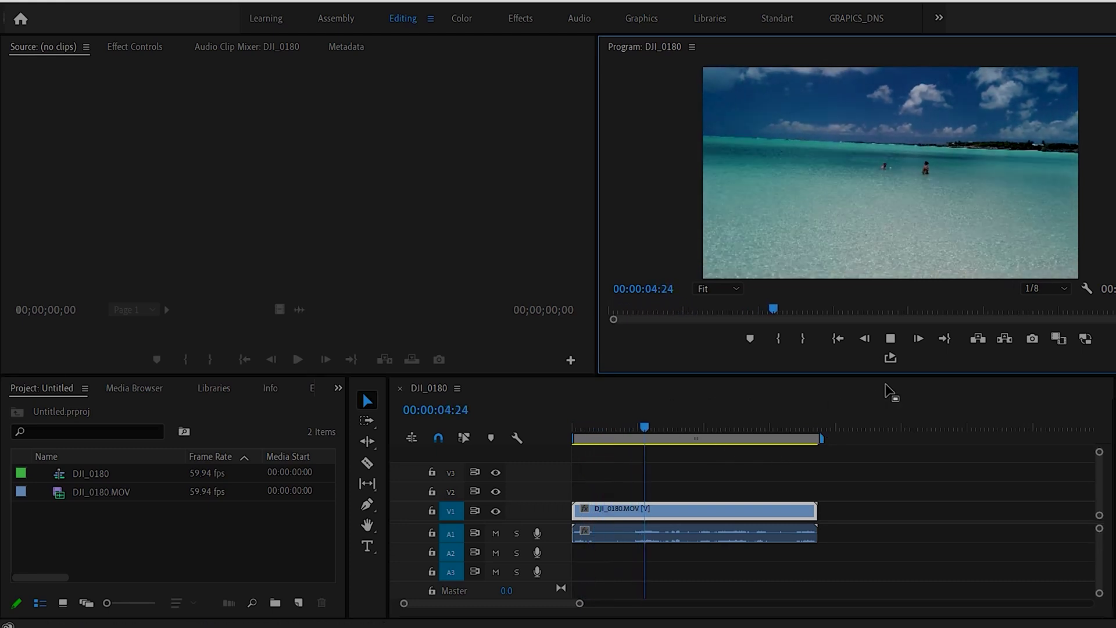
pyautogui.click(892, 341)
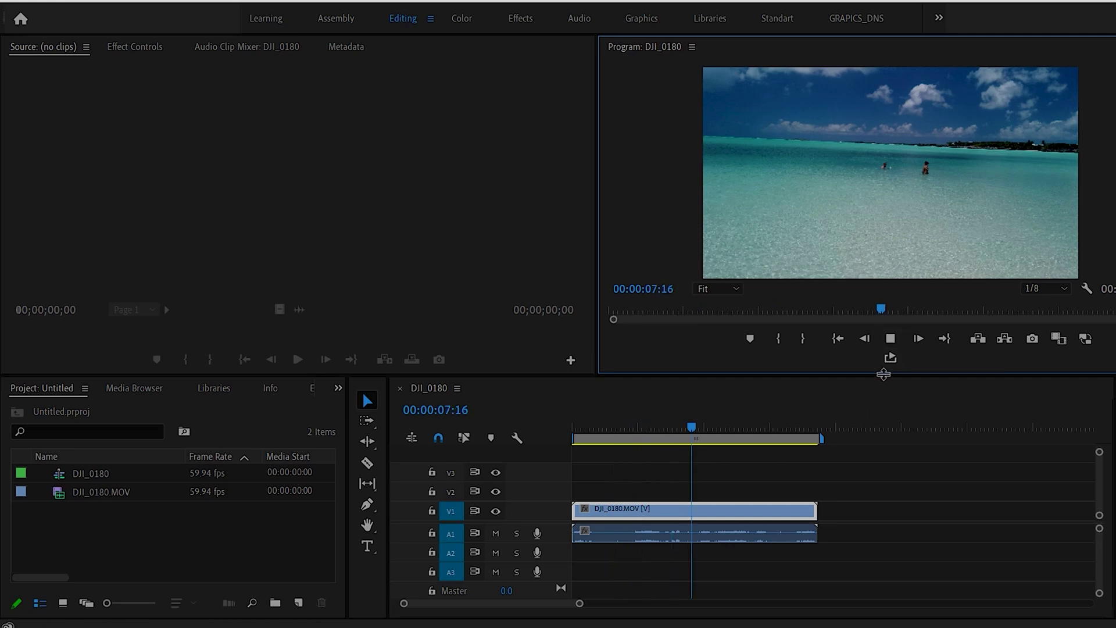
pyautogui.click(892, 341)
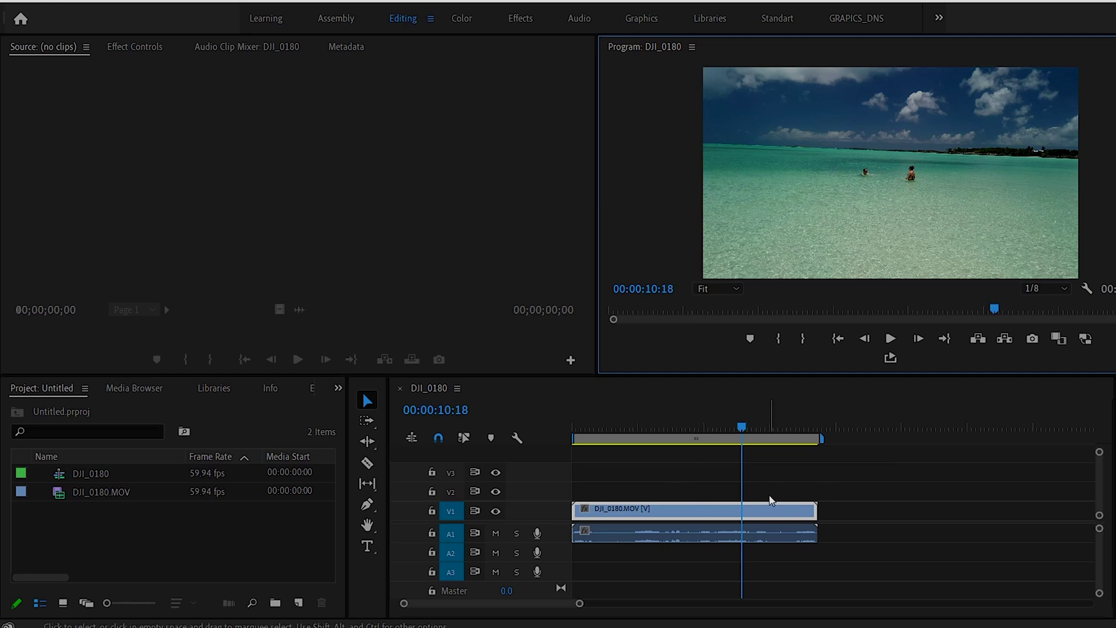
# Save the project as Untitled.prproj on Local Disk (E:), replacing the existing file.
pyautogui.click(14, 2)
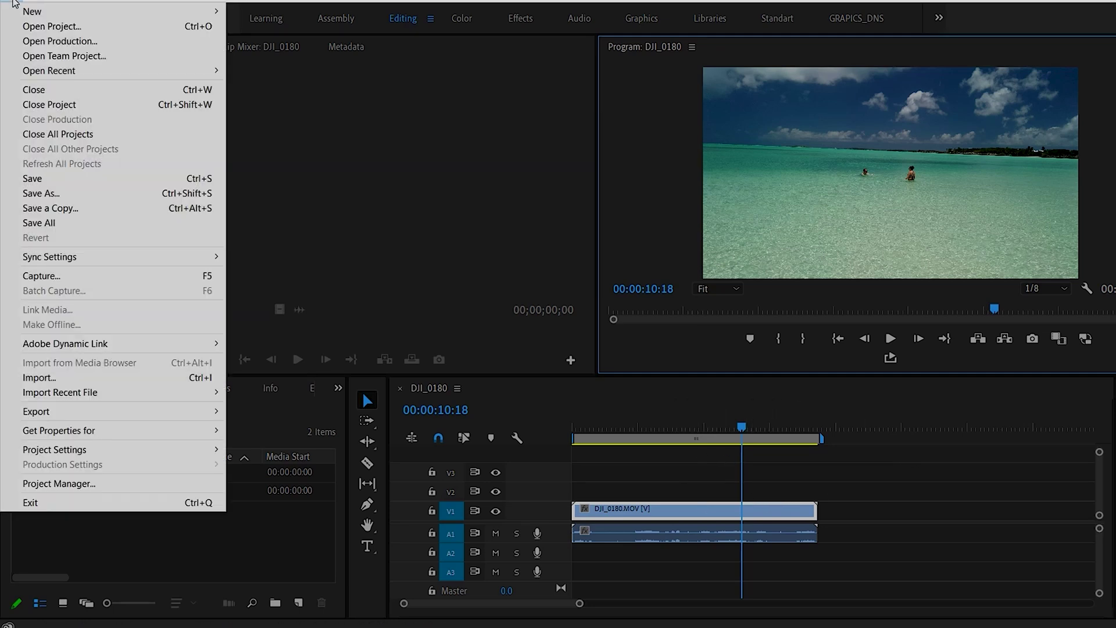
pyautogui.click(51, 201)
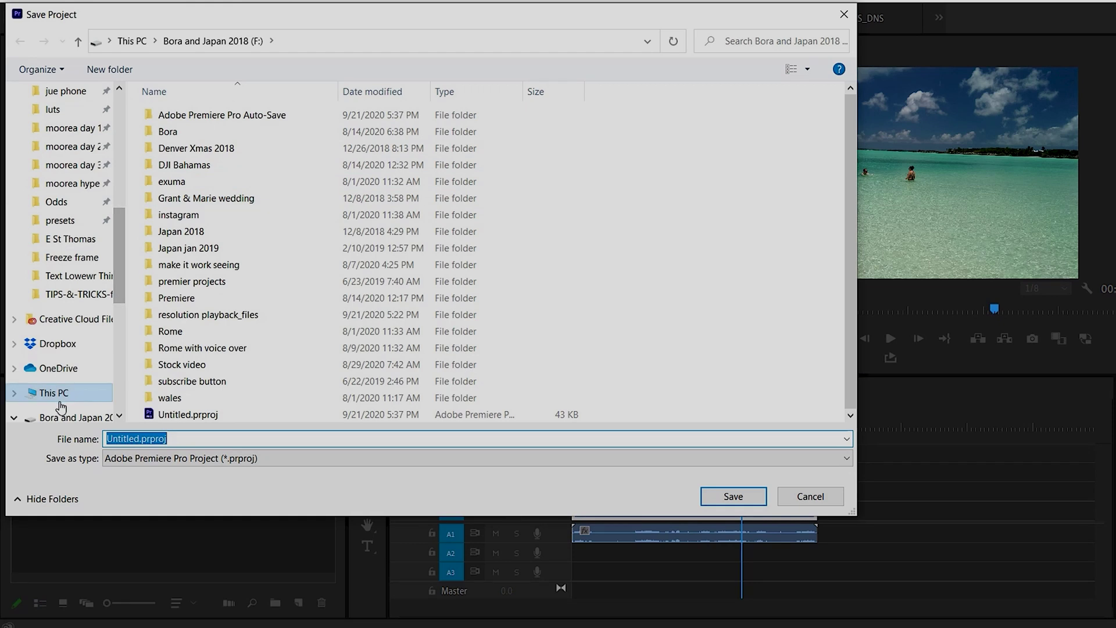
pyautogui.click(54, 393)
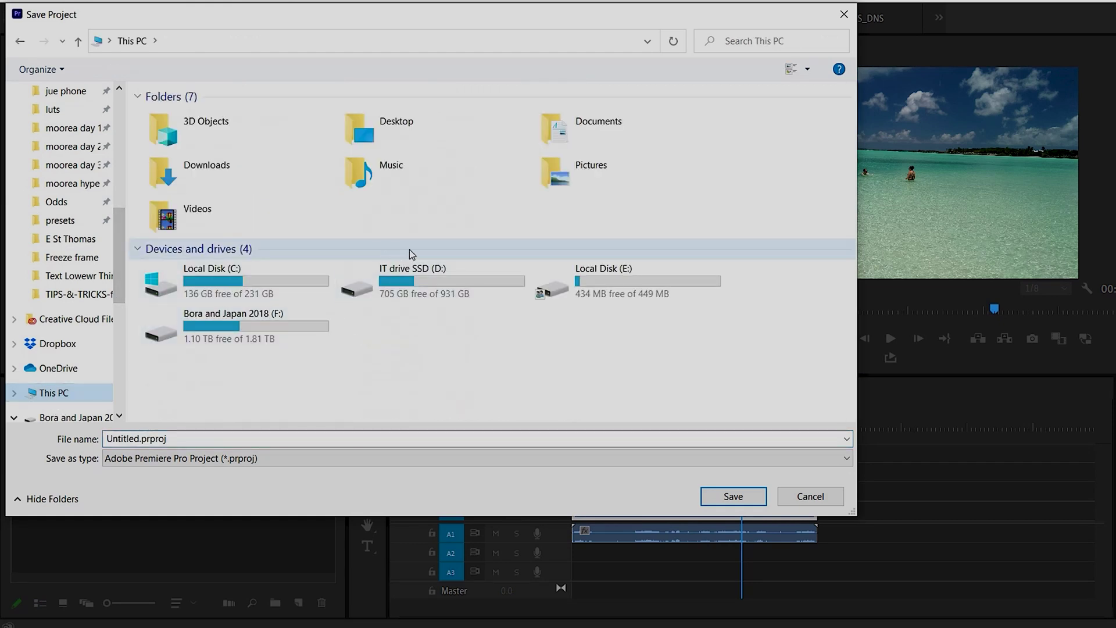
pyautogui.click(599, 290)
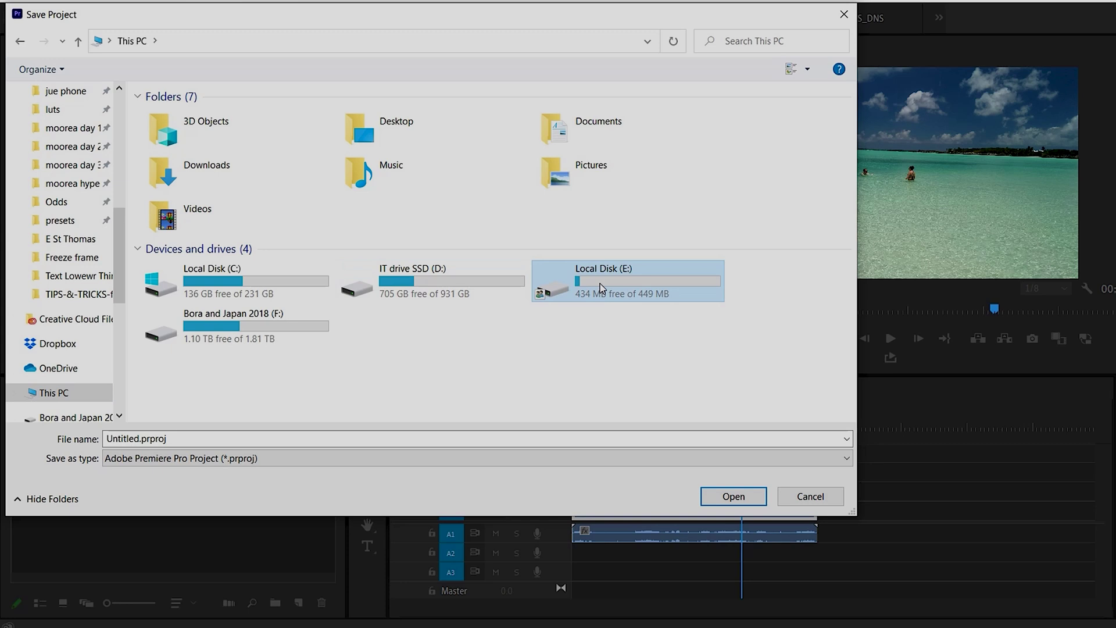
pyautogui.click(732, 495)
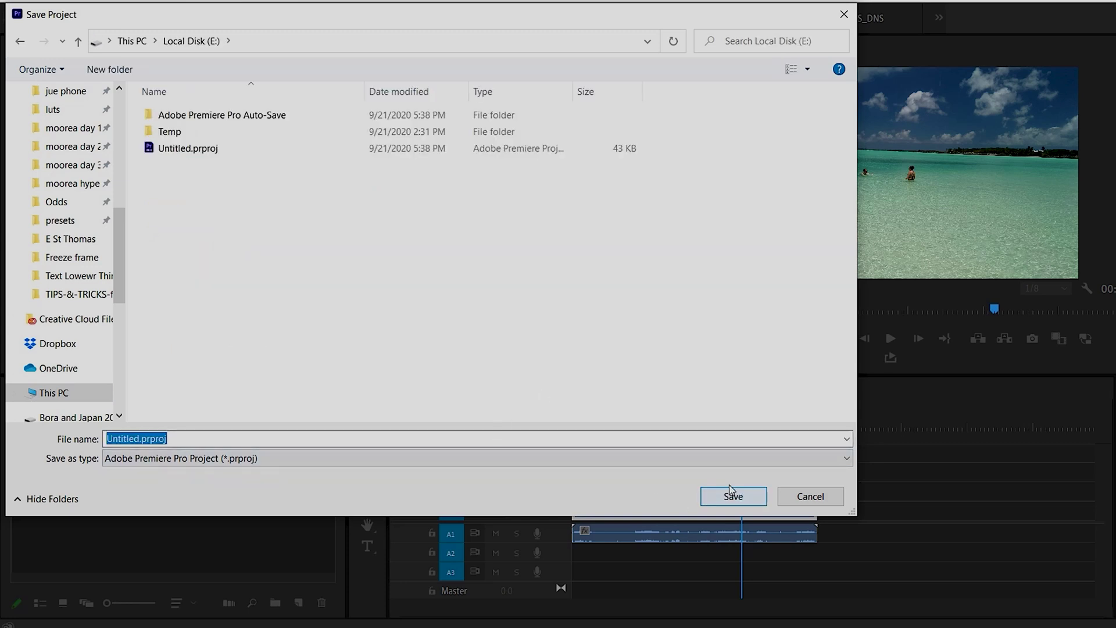
pyautogui.click(750, 500)
pyautogui.click(663, 329)
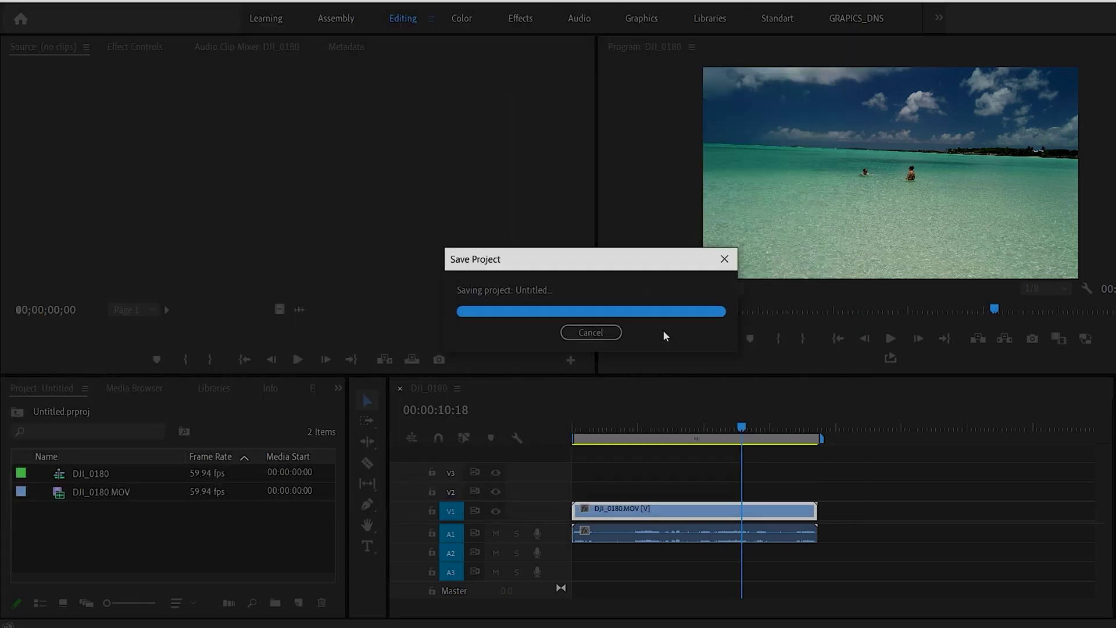
# Play the DJI_0180 sequence from 00:00:06:22 at 1/8 playback resolution and from 00:00:08:45 at 1/2.
pyautogui.click(678, 419)
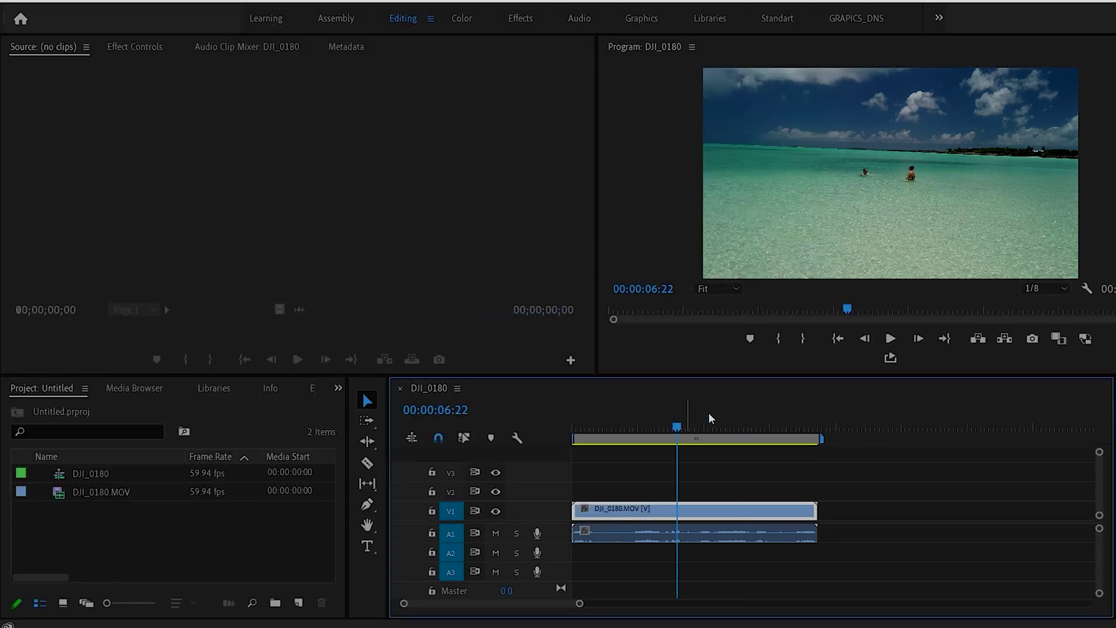
pyautogui.click(891, 339)
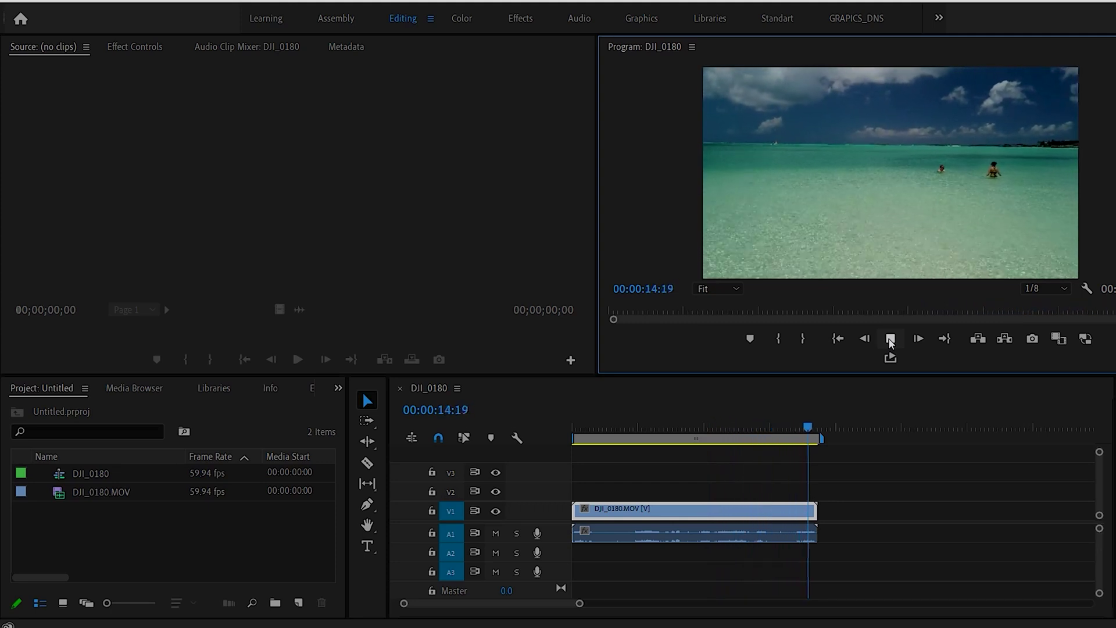
pyautogui.click(1033, 288)
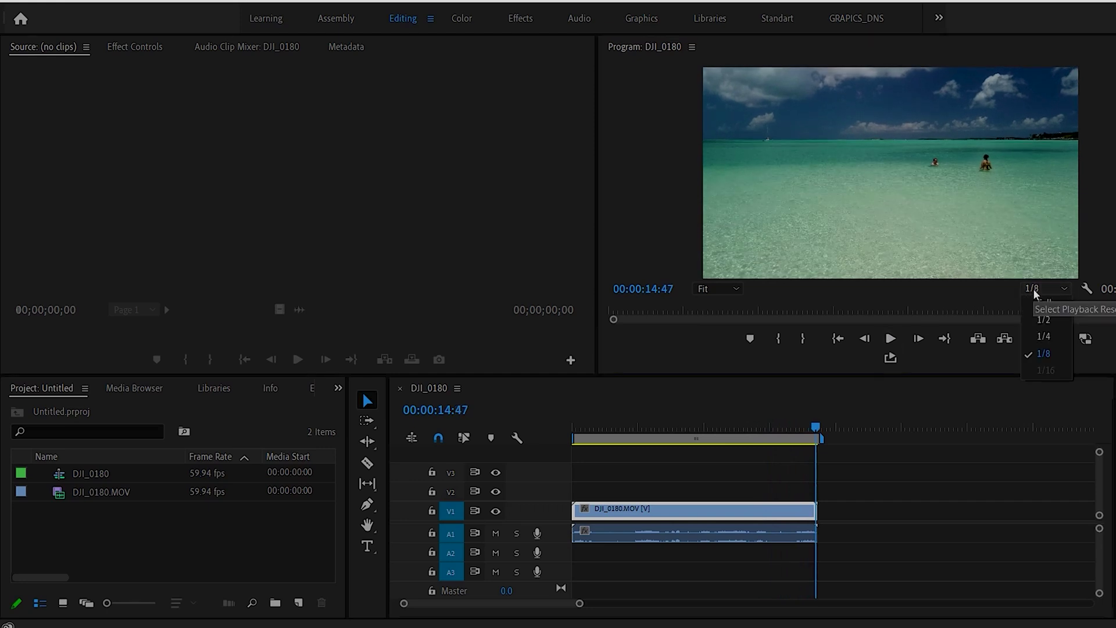
pyautogui.click(1043, 319)
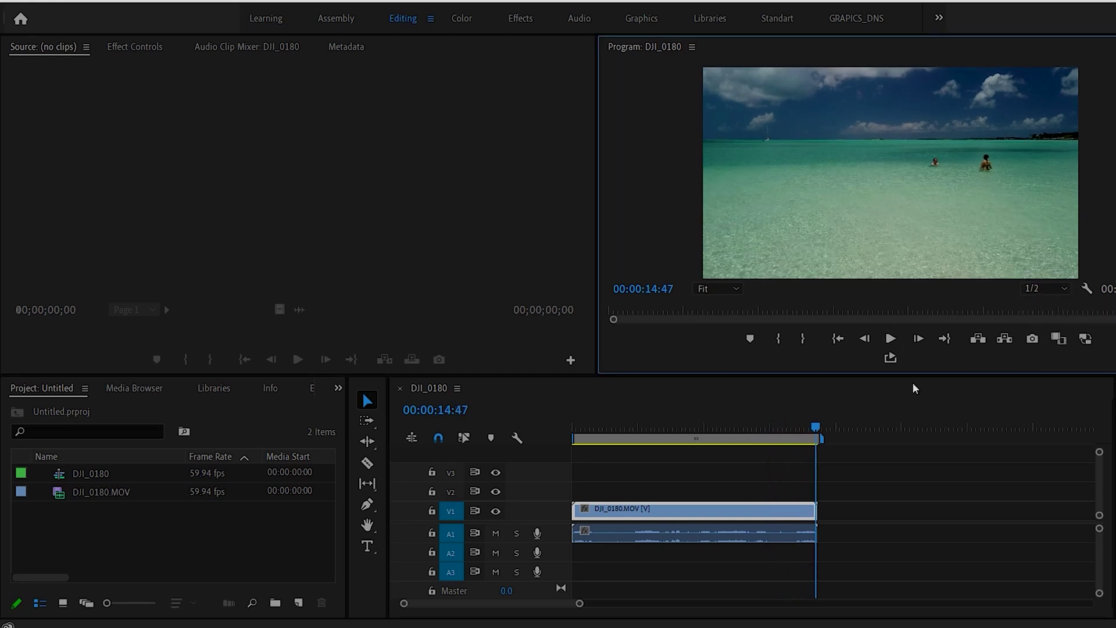
pyautogui.click(717, 426)
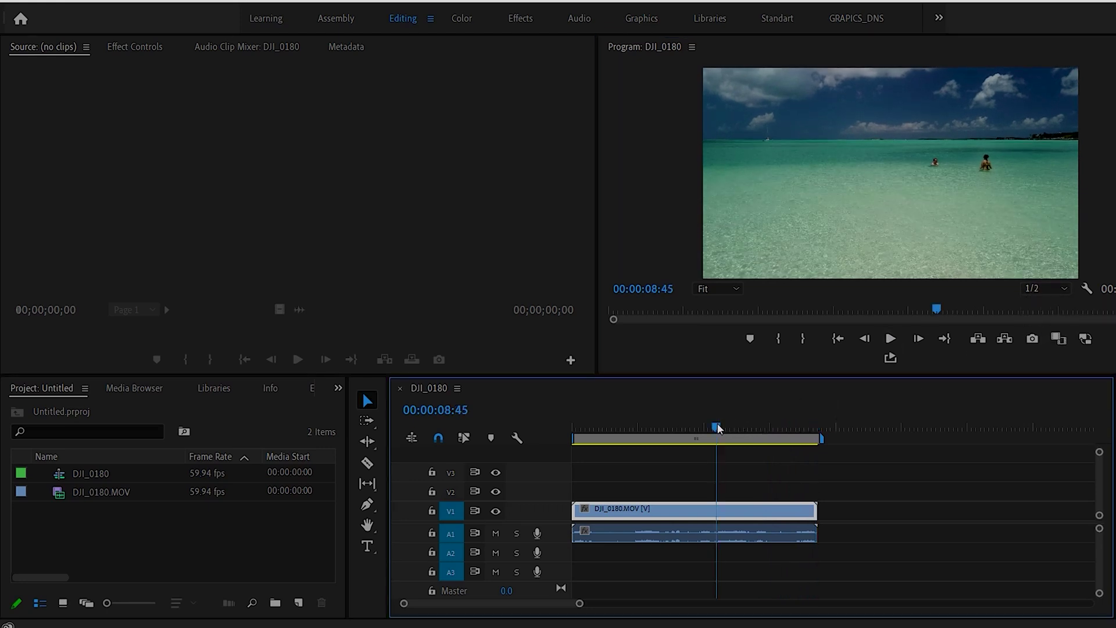
pyautogui.click(891, 338)
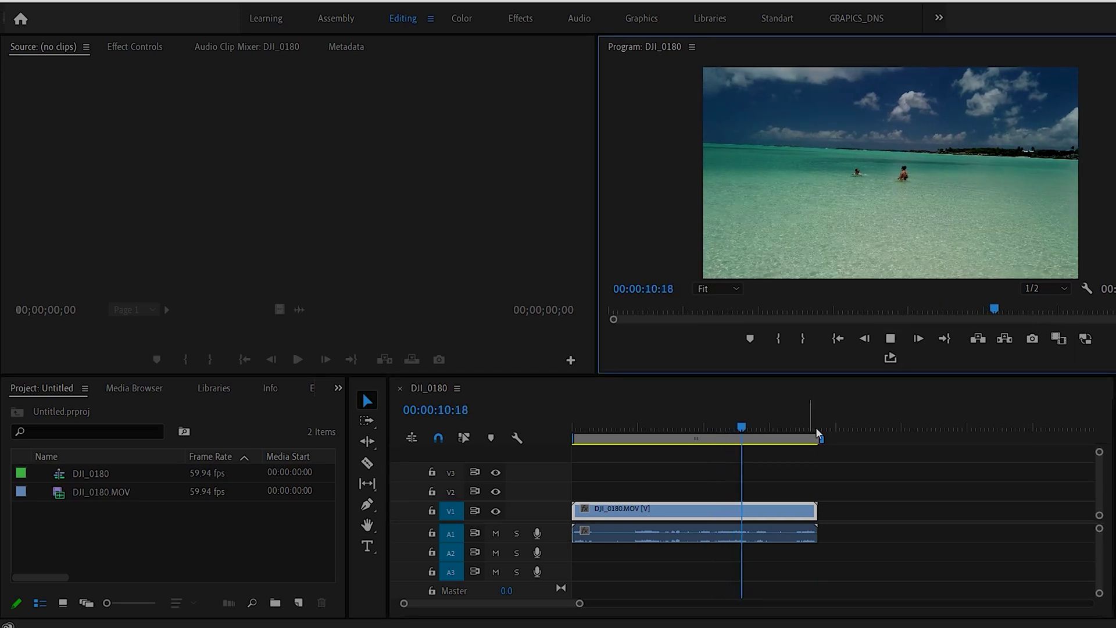
pyautogui.click(890, 338)
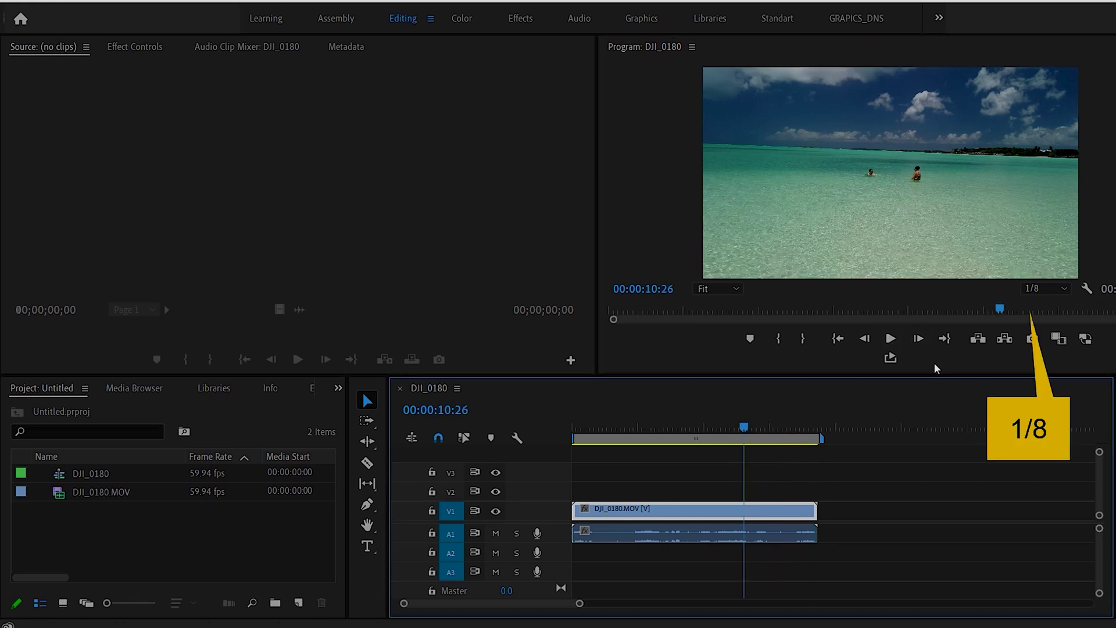
# Play the DJI_0180 sequence from 00:00:10:26 at 1/8 and set the playback resolution to 1/4.
pyautogui.click(891, 339)
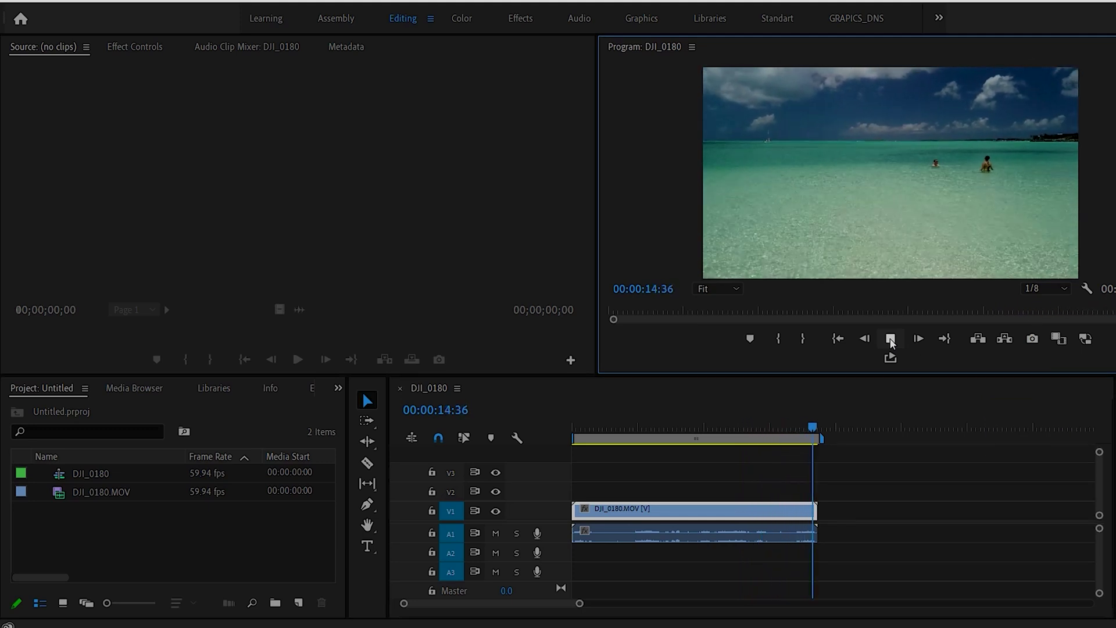
pyautogui.click(1052, 286)
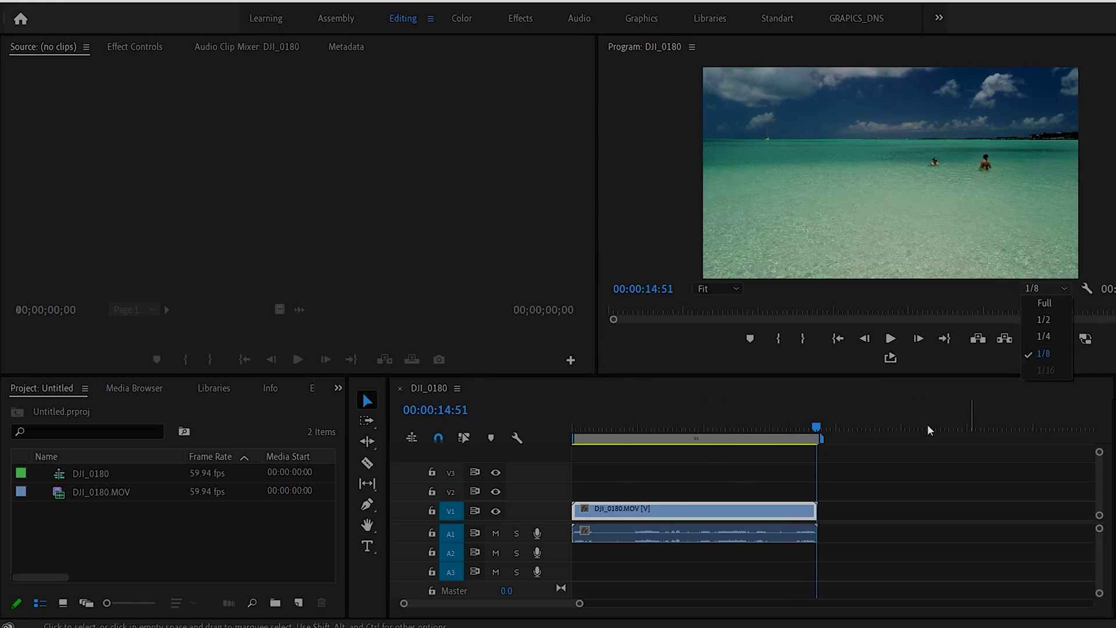
pyautogui.click(1046, 336)
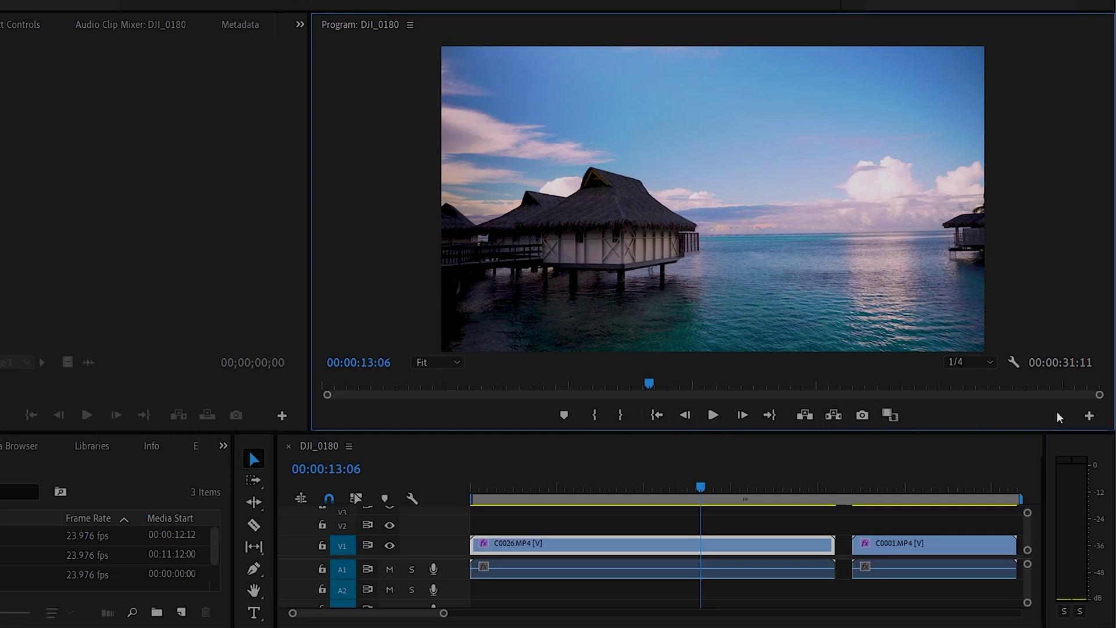
# Add the Global FX Mute (fx) control to the Program monitor's transport controls, in front of the marker control.
pyautogui.click(1089, 415)
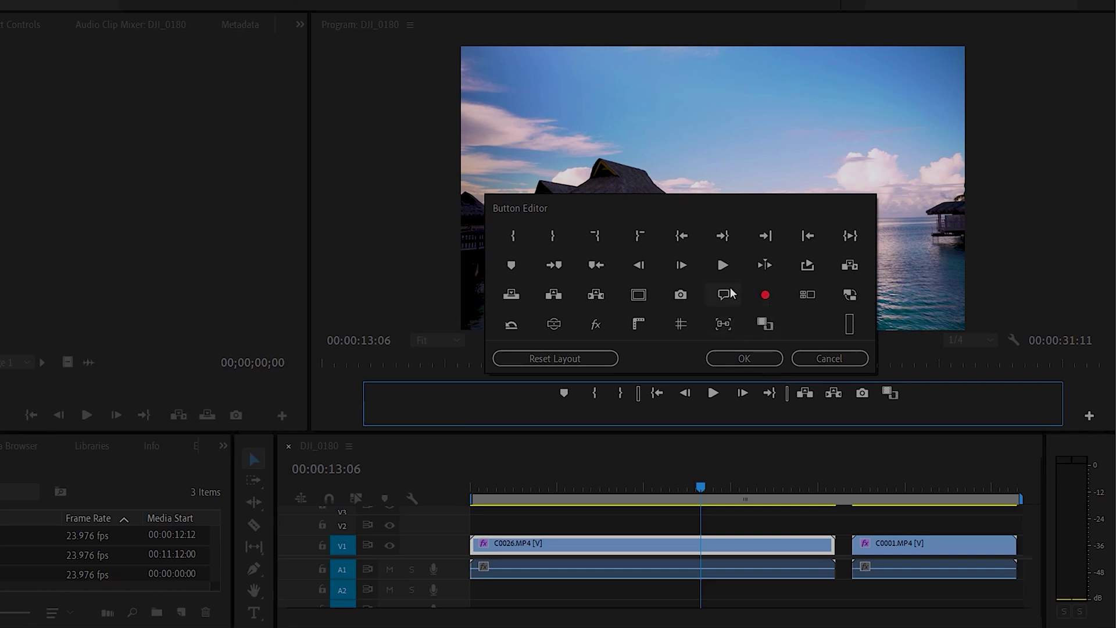
pyautogui.moveTo(597, 324); pyautogui.dragTo(524, 396)
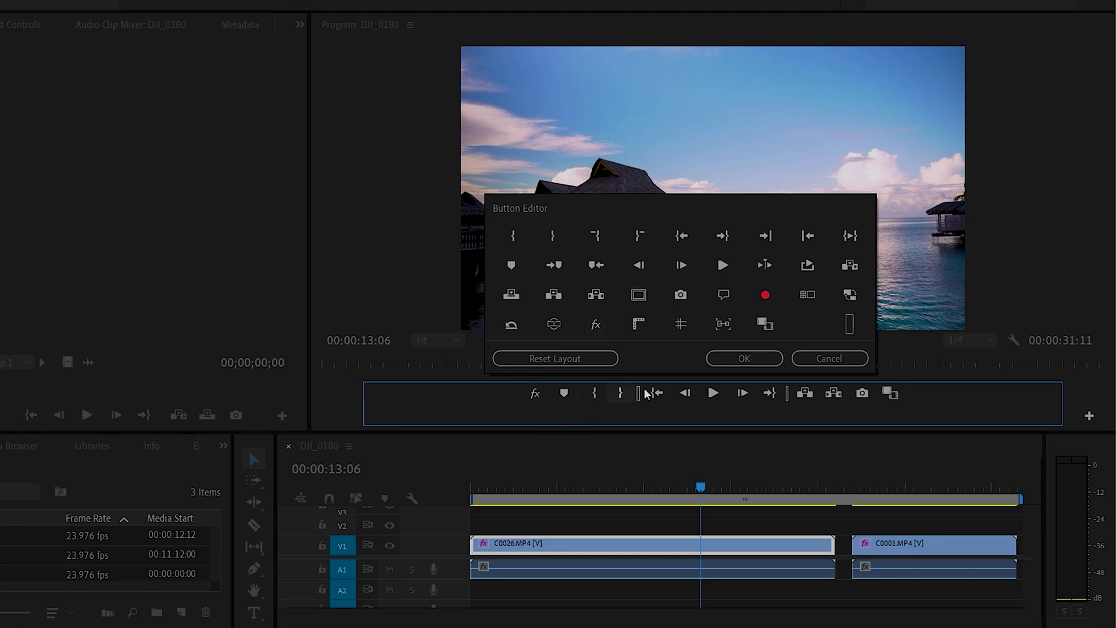
pyautogui.click(745, 358)
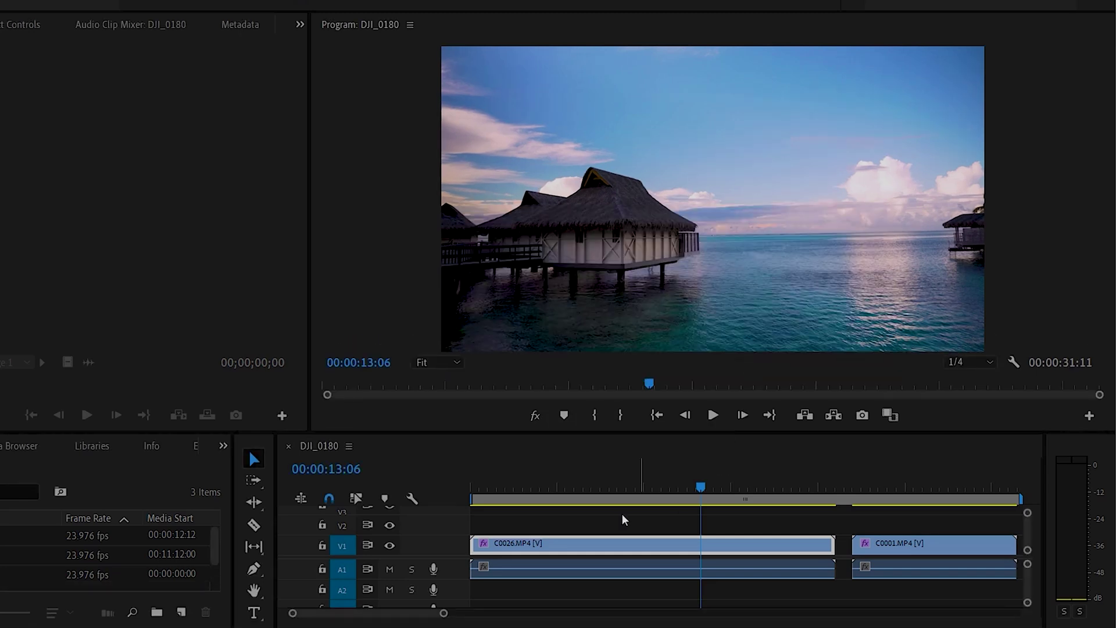
# Place the playhead at 00:00:10:17 over C0026.MP4 and toggle Global FX Mute to compare, leaving the effects muted.
pyautogui.click(584, 488)
pyautogui.click(642, 487)
pyautogui.click(656, 487)
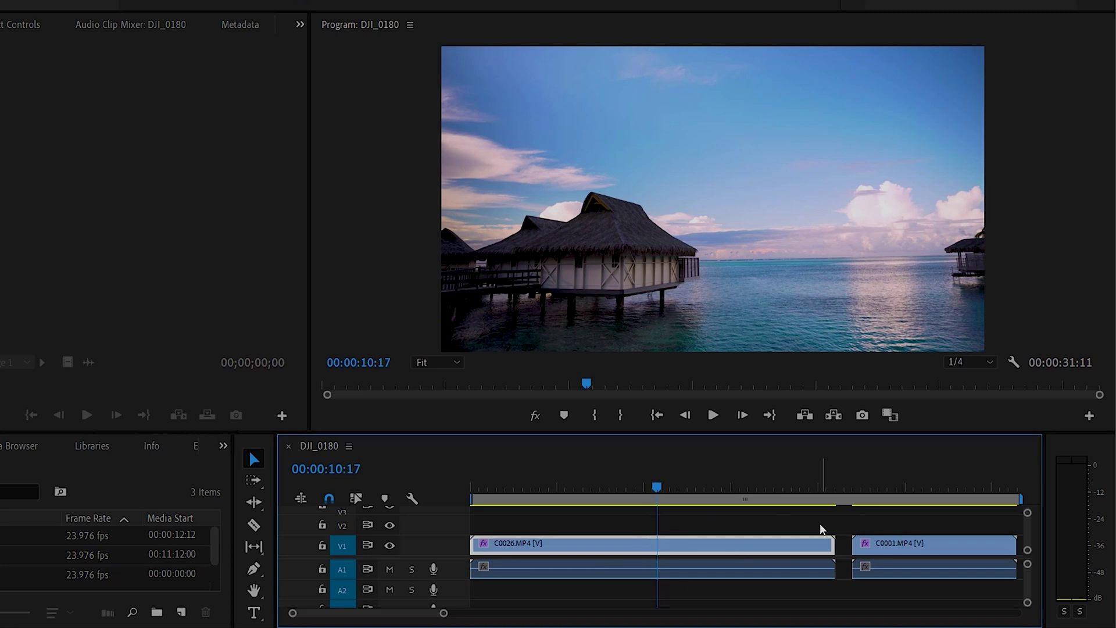
pyautogui.click(534, 415)
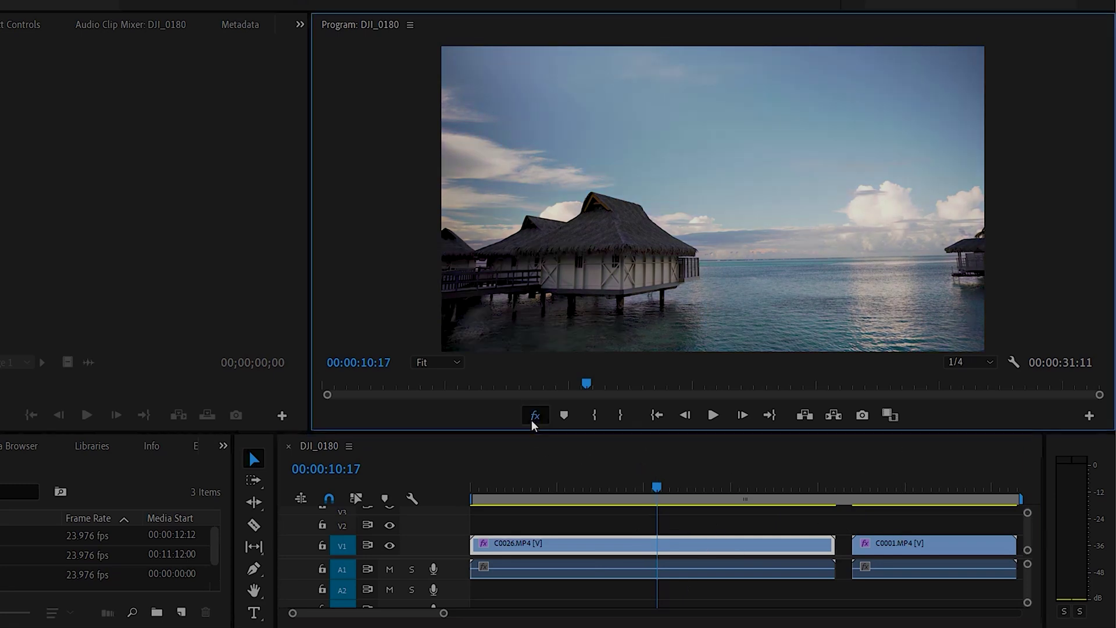
pyautogui.click(532, 420)
pyautogui.click(532, 421)
# Play C0026.MP4 with effects muted, turning Global FX Mute off and on again at 00:00:15:08 between playbacks.
pyautogui.click(712, 423)
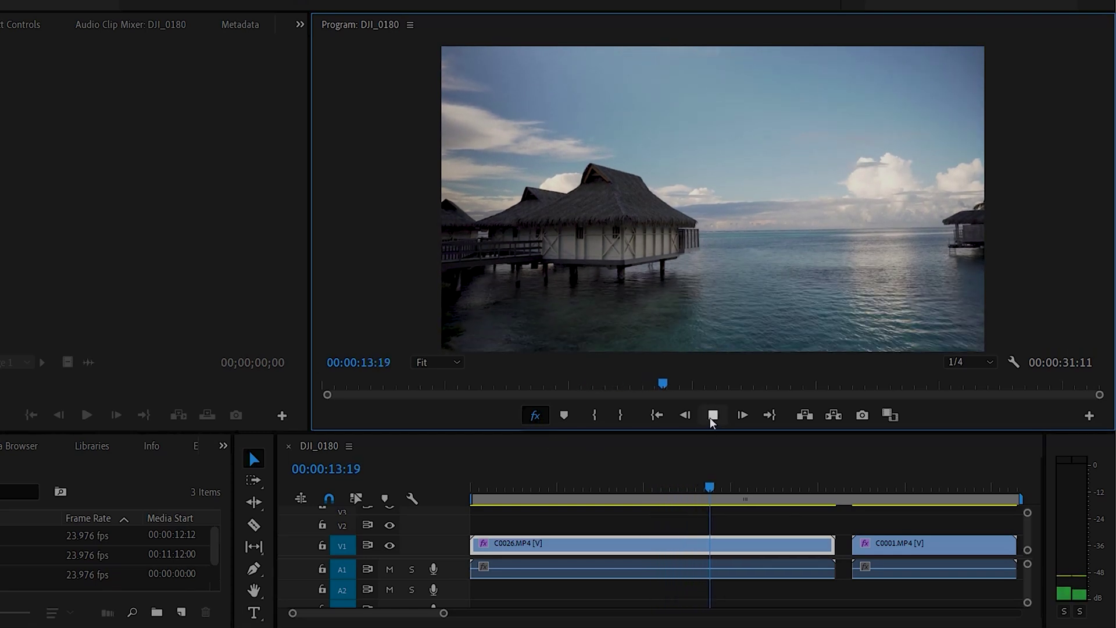
pyautogui.click(712, 415)
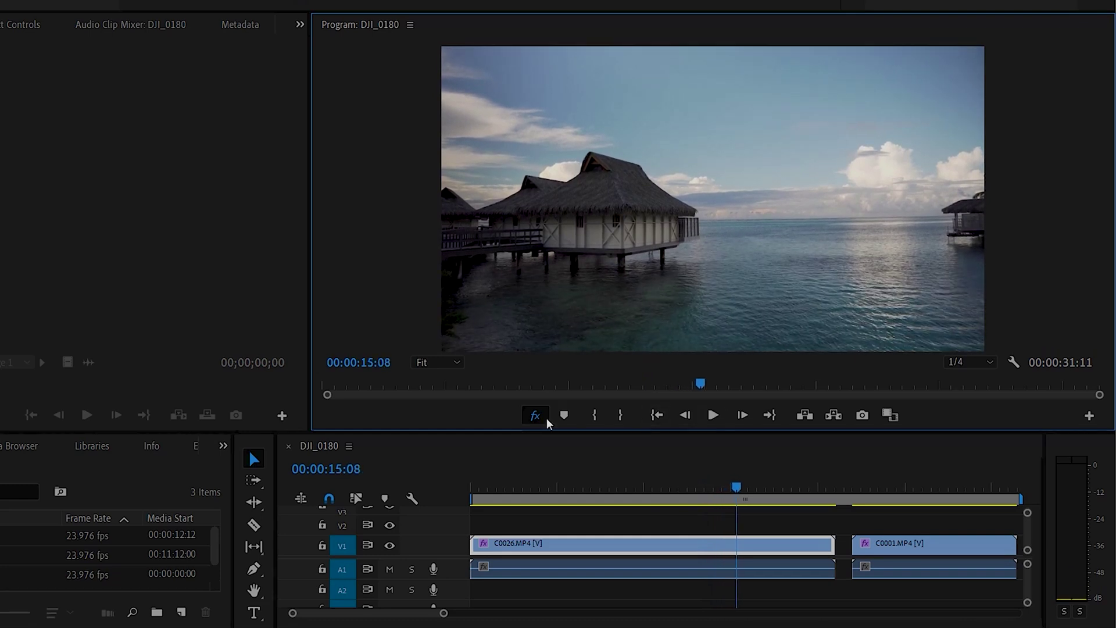
pyautogui.click(535, 415)
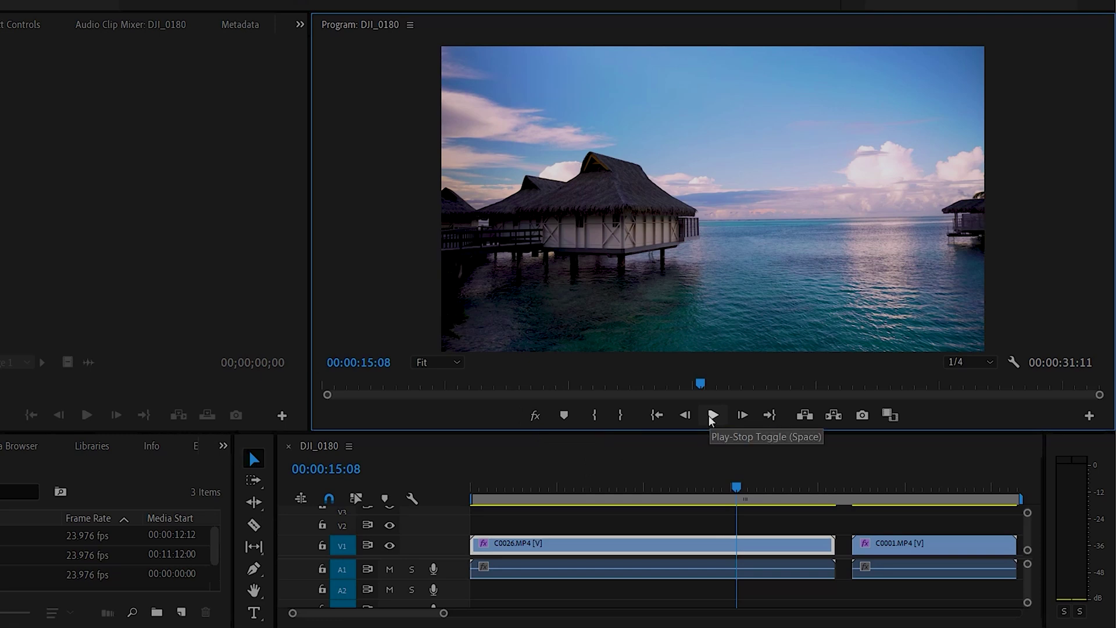
pyautogui.click(536, 416)
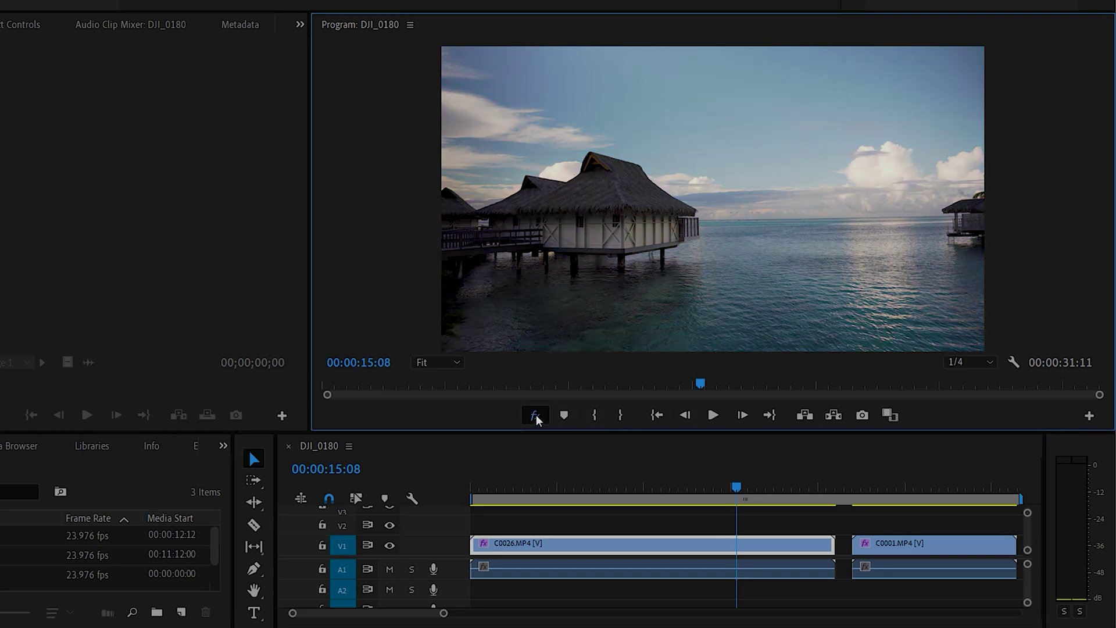
pyautogui.click(712, 415)
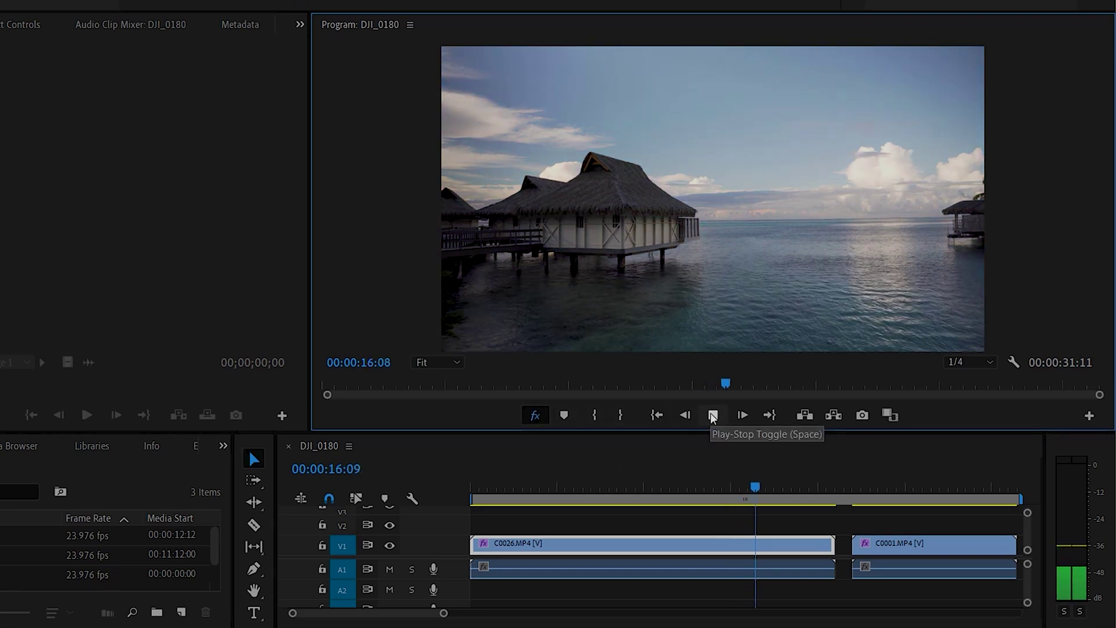
pyautogui.click(713, 416)
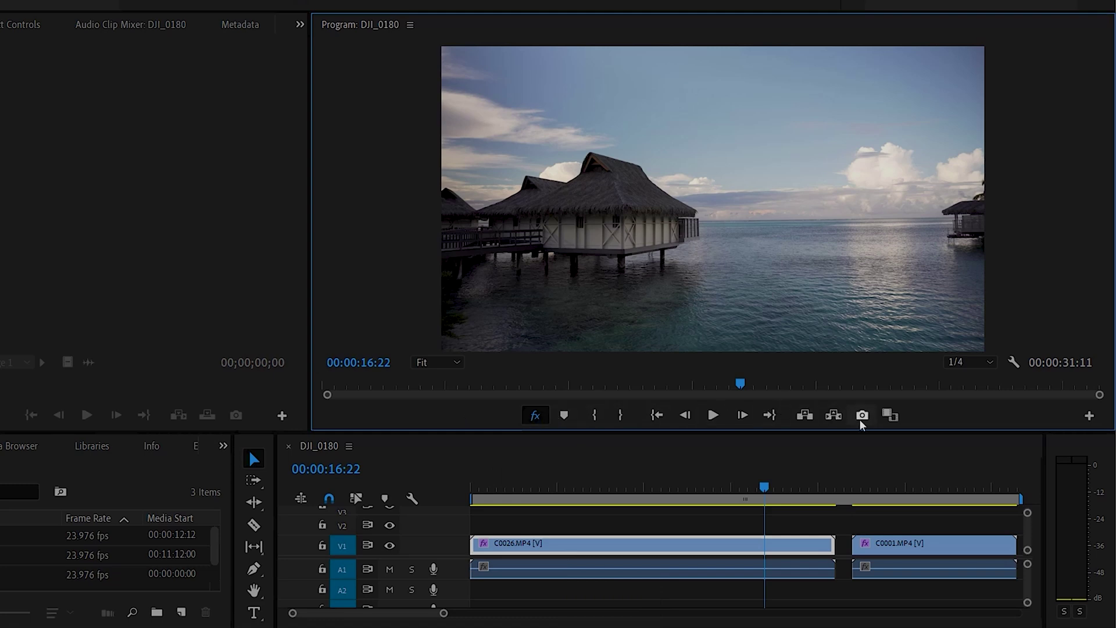
# Place the playhead at 00:00:24:11 over C0001.MP4 and toggle Global FX Mute off and on to compare.
pyautogui.click(896, 491)
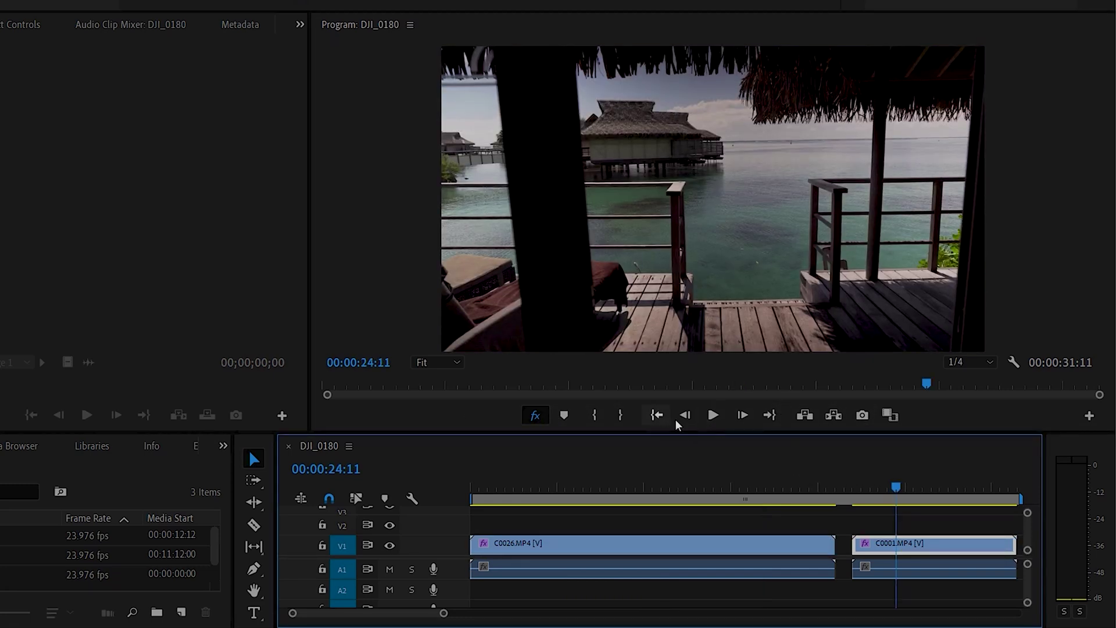
pyautogui.click(533, 416)
pyautogui.click(533, 416)
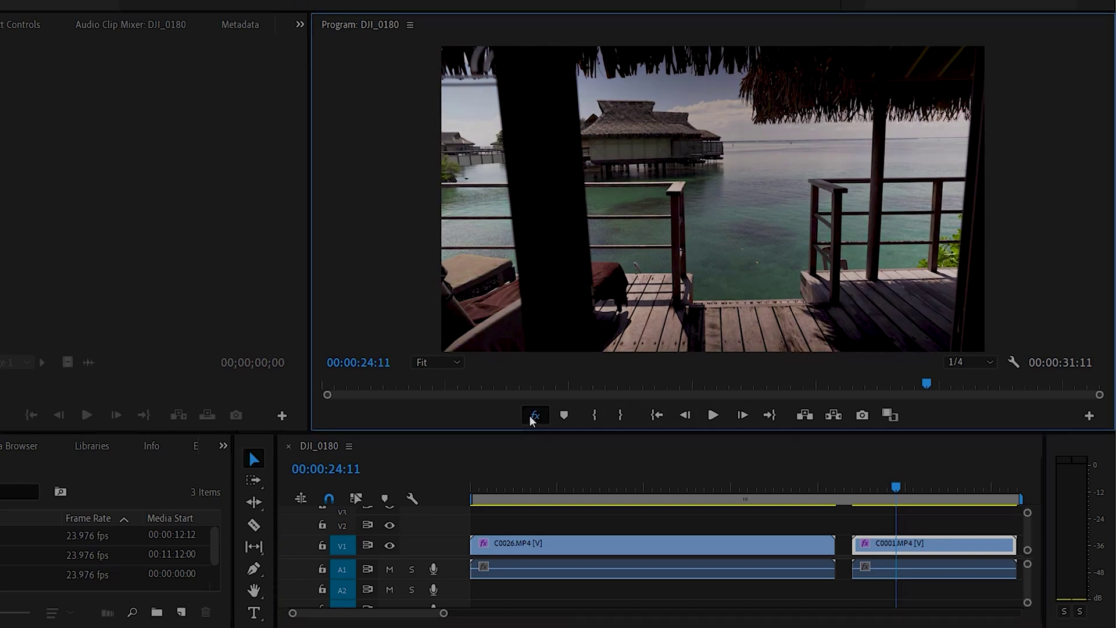
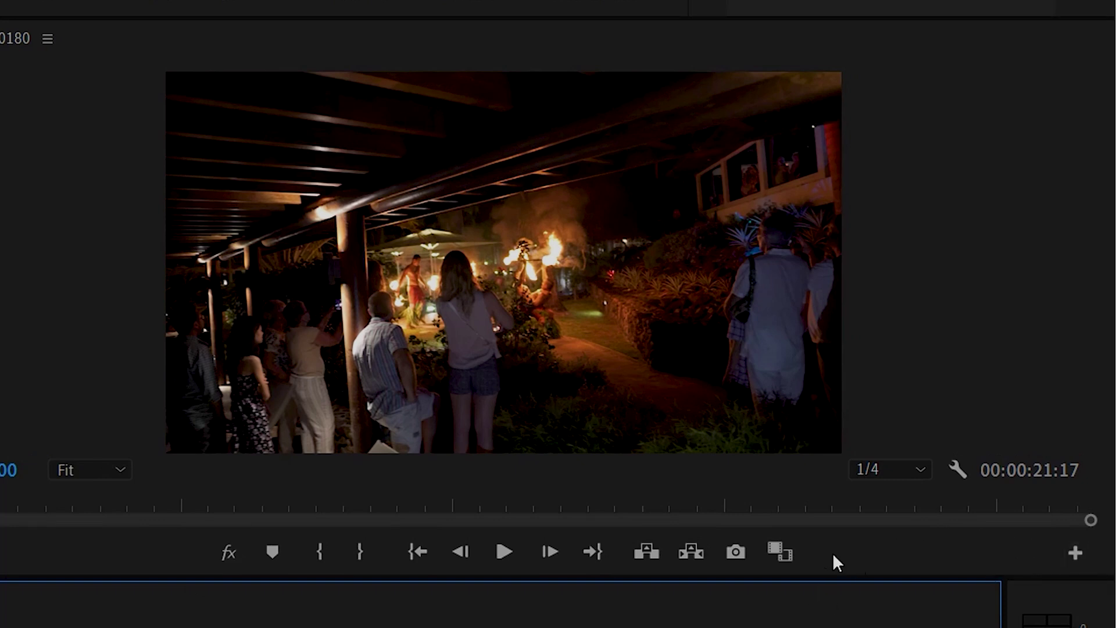
# Add the Toggle Proxies control to the Program monitor's transport controls, after the last existing control.
pyautogui.click(1074, 553)
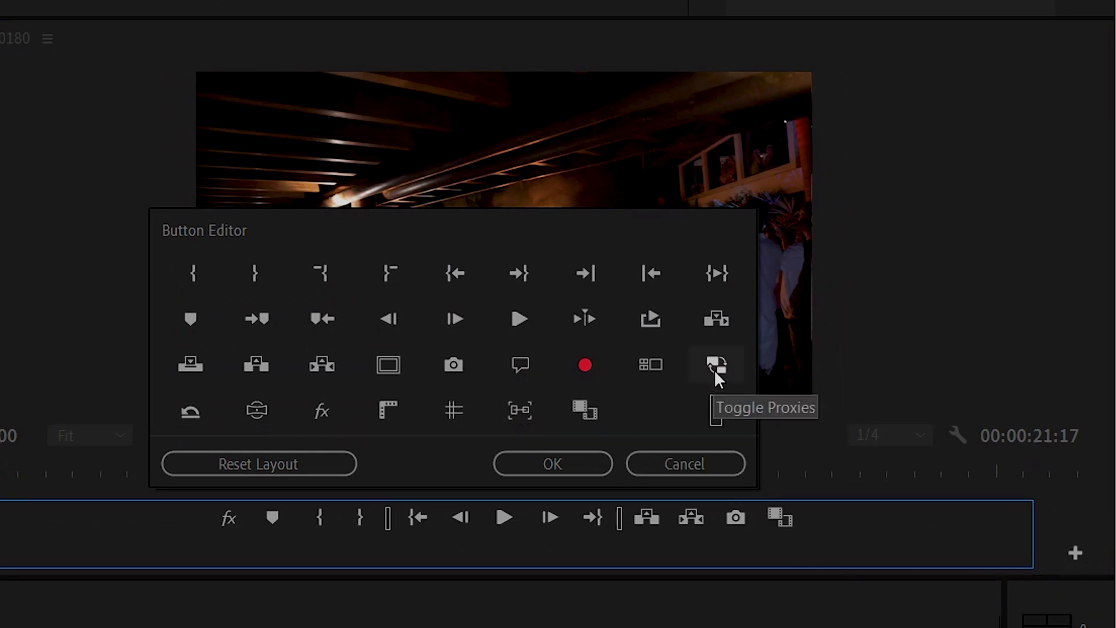
pyautogui.moveTo(715, 364); pyautogui.dragTo(824, 521)
pyautogui.click(574, 469)
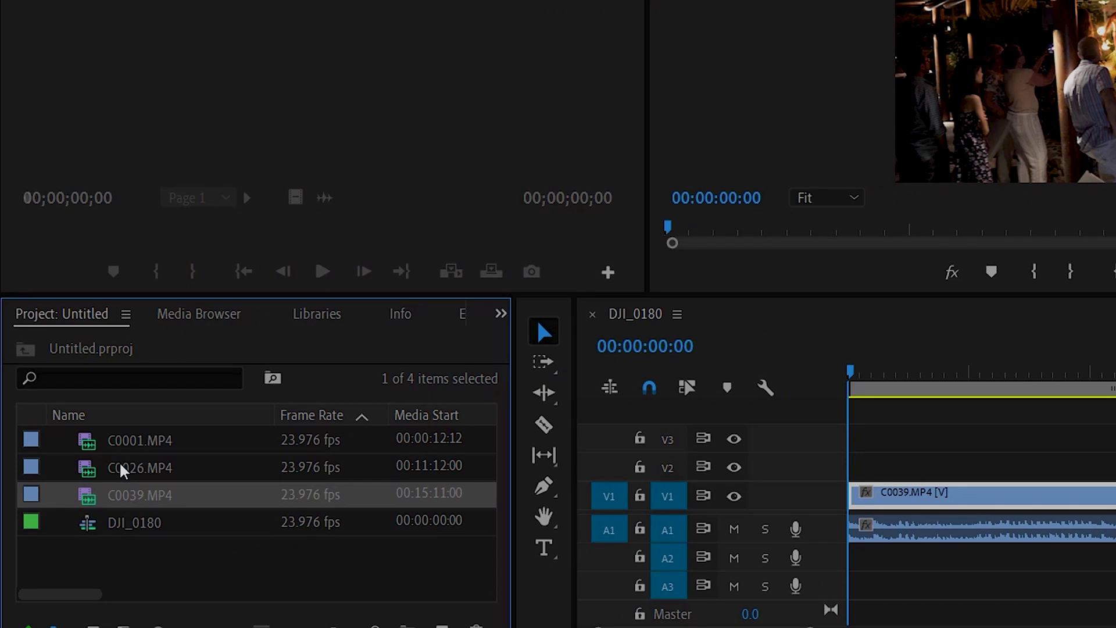
# Select only C0039.MP4 in the project and open the Create Proxies settings for it.
pyautogui.click(143, 443)
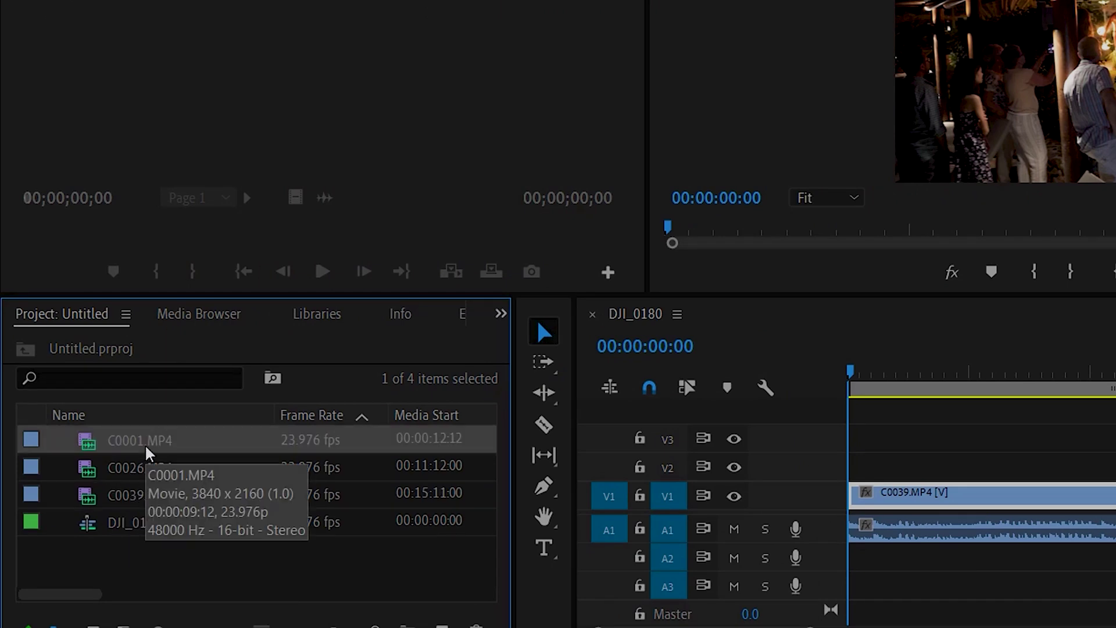
pyautogui.keyDown('ctrl'); pyautogui.click(142, 466); pyautogui.keyUp('ctrl')
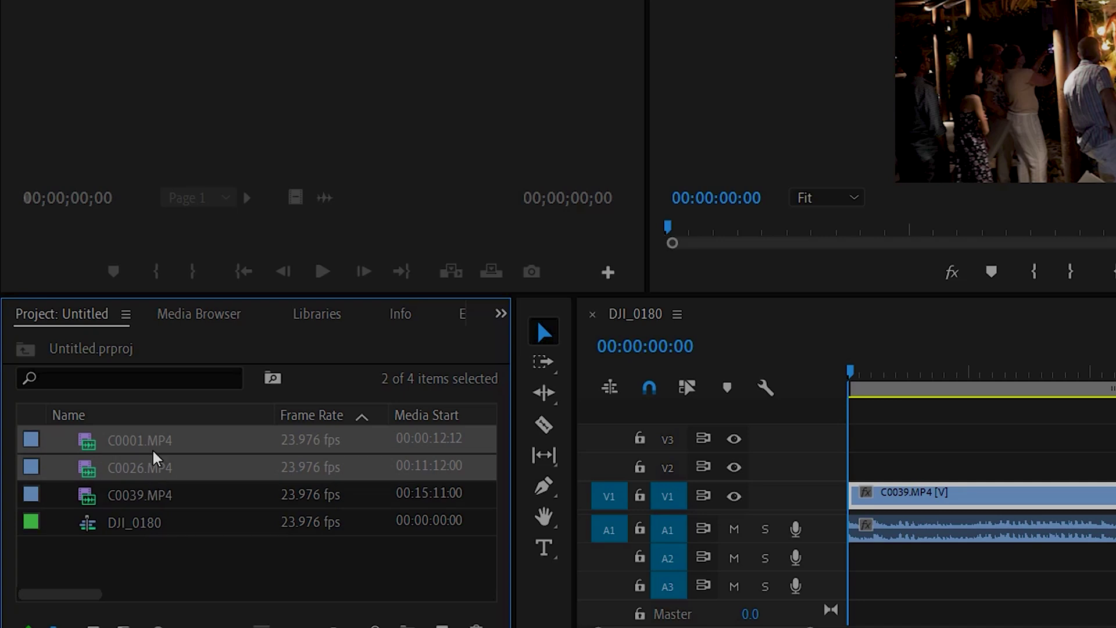
pyautogui.click(139, 502)
pyautogui.rightClick(137, 500)
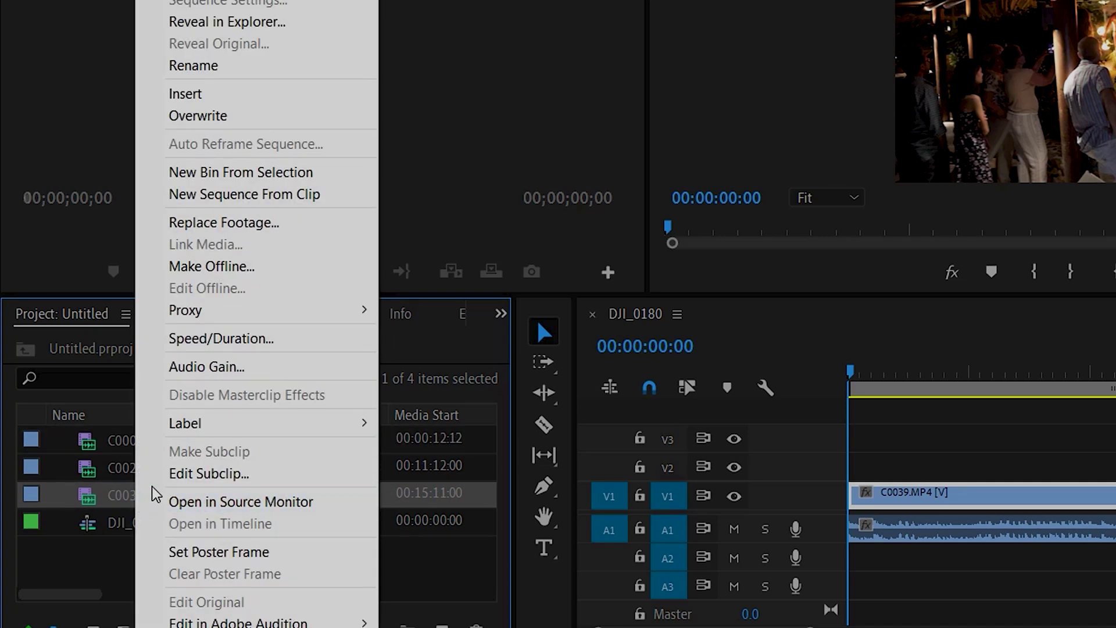
pyautogui.moveTo(184, 317)
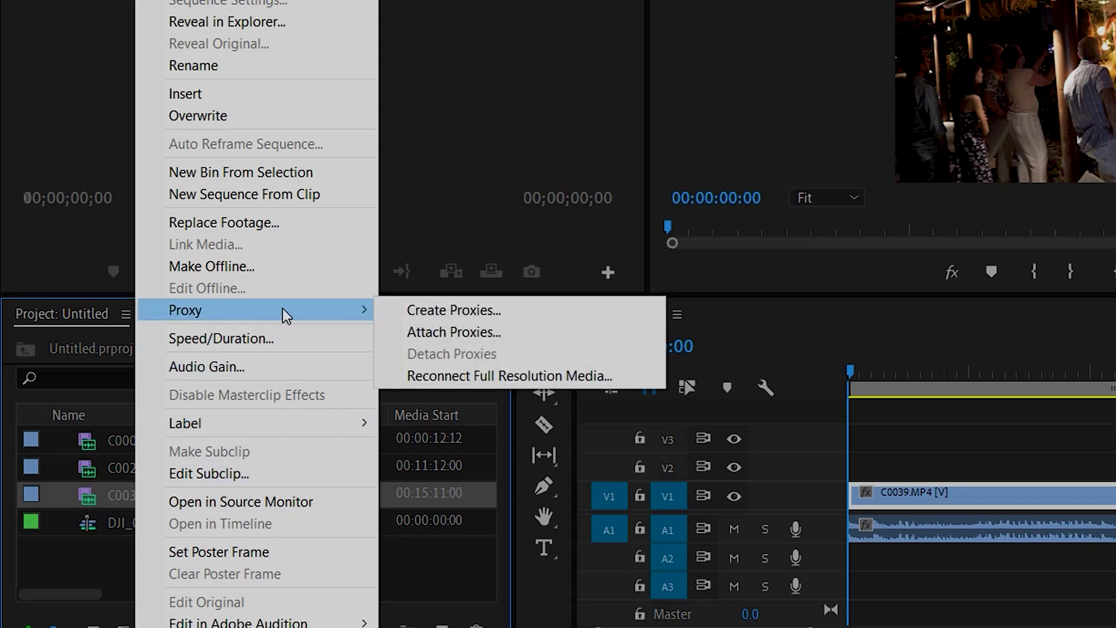
pyautogui.click(470, 307)
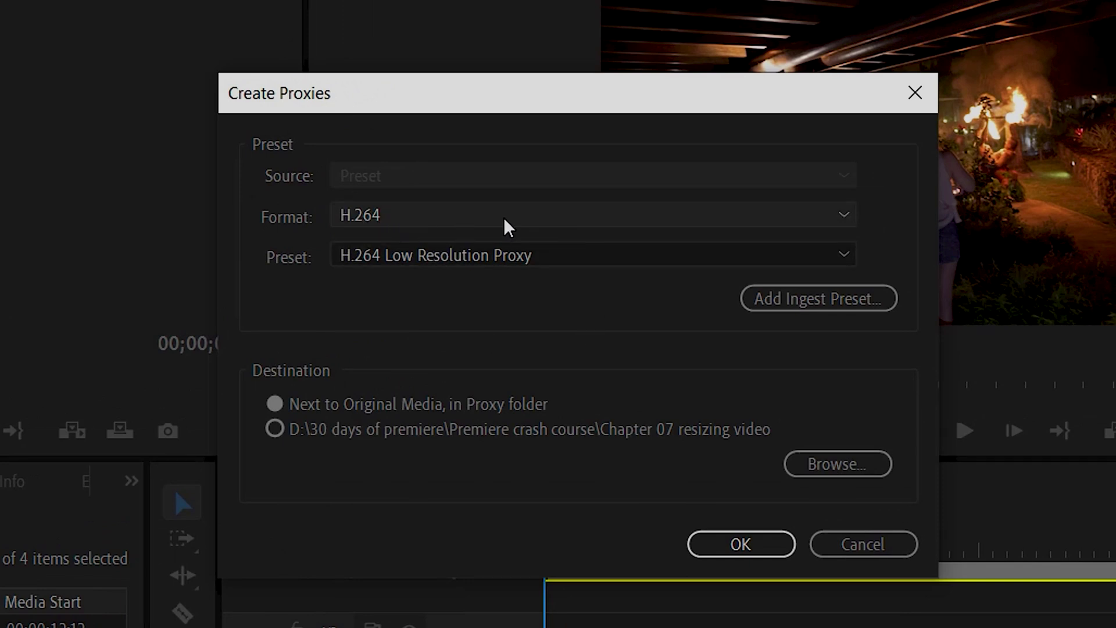
# Create the proxy in H.264 format with the H.264 Low Resolution Proxy preset, stored next to the original media in the Proxy folder.
pyautogui.click(657, 219)
pyautogui.click(658, 242)
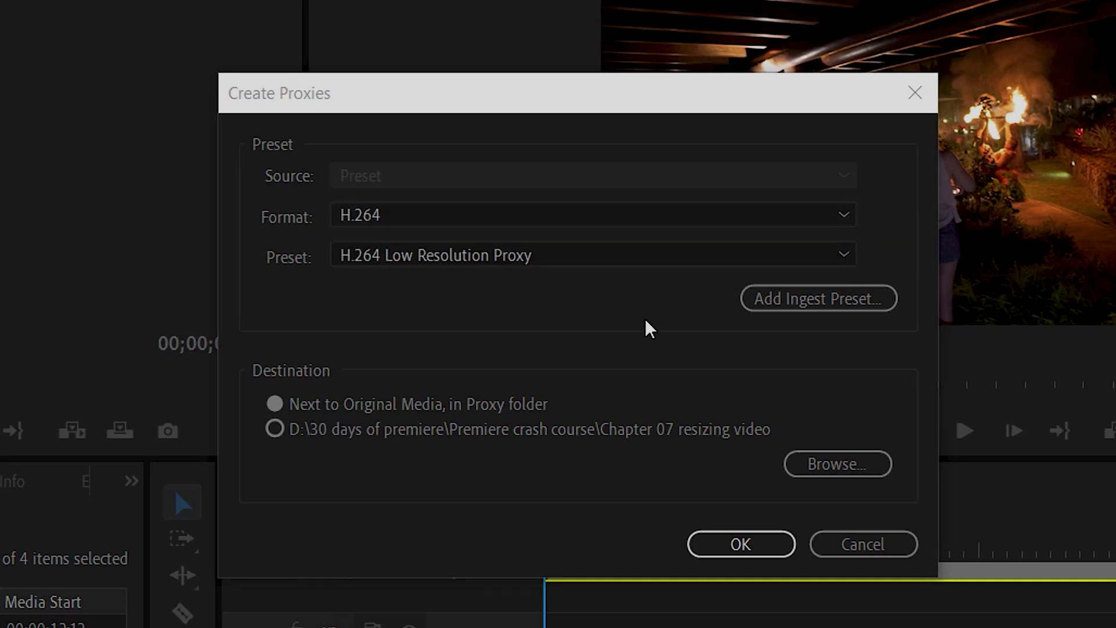
pyautogui.click(589, 256)
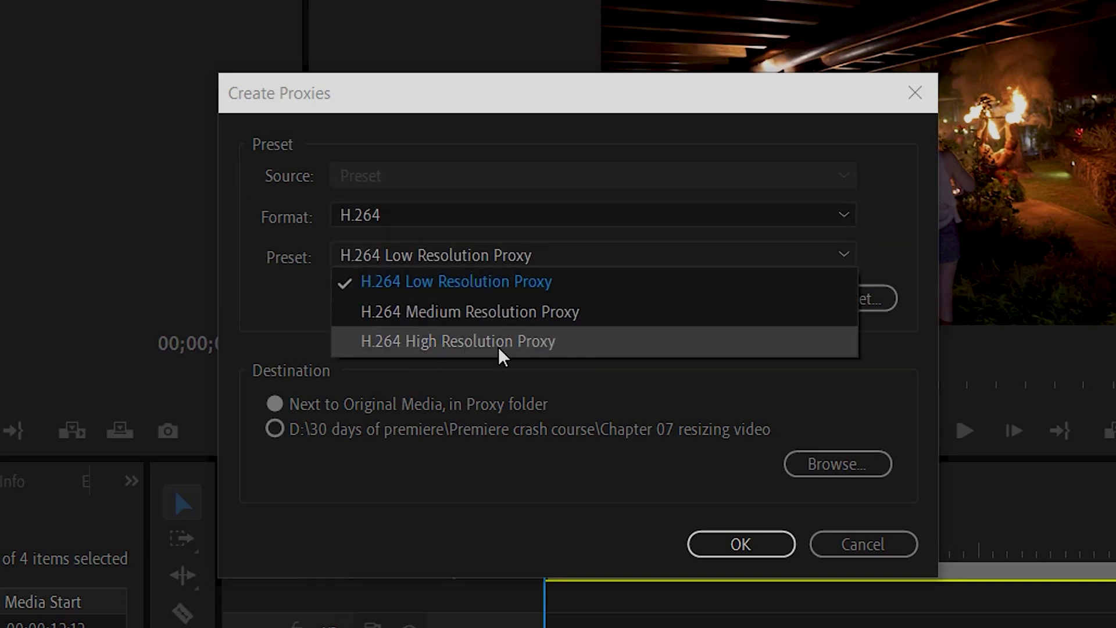
pyautogui.click(475, 282)
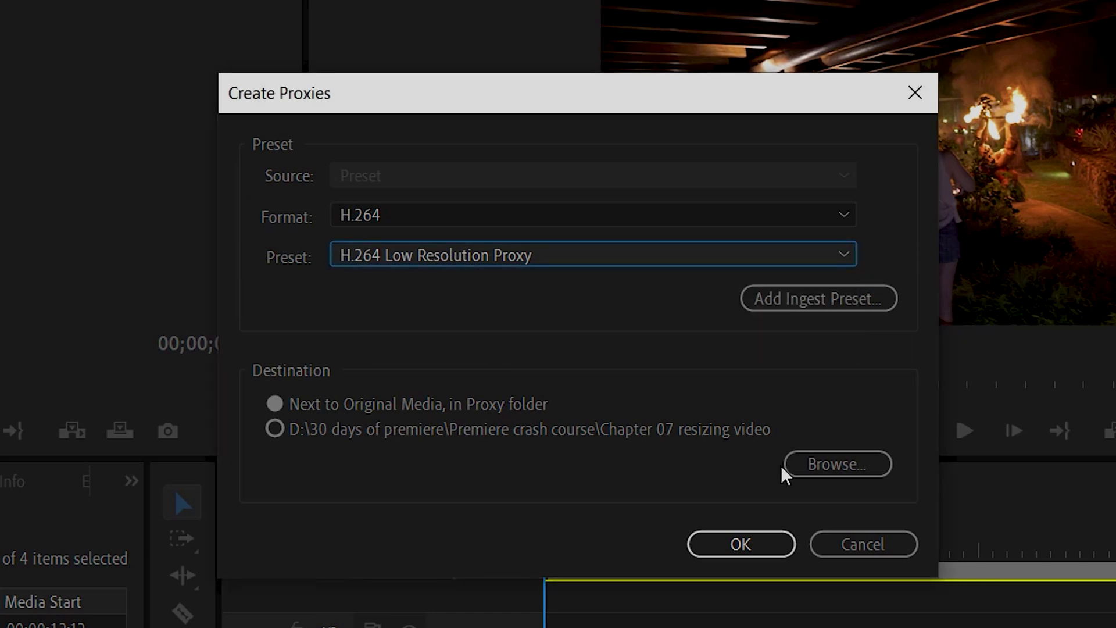
pyautogui.click(750, 546)
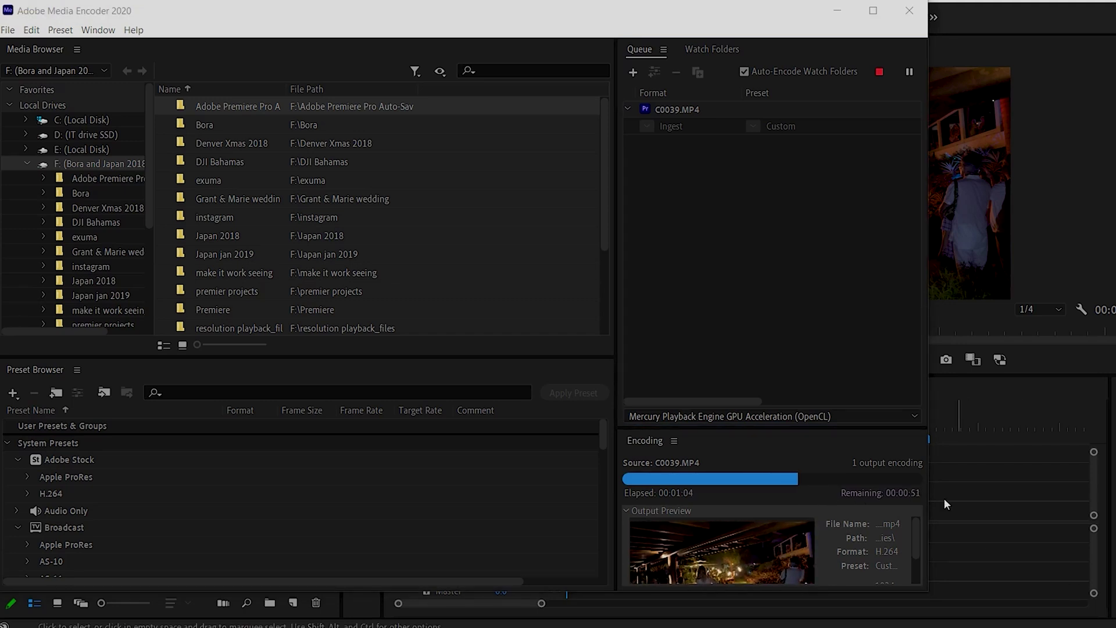
# Close Media Encoder, turn on proxies in Premiere Pro and play C0039.MP4 from the sequence start to 00:00:05:11.
pyautogui.click(910, 10)
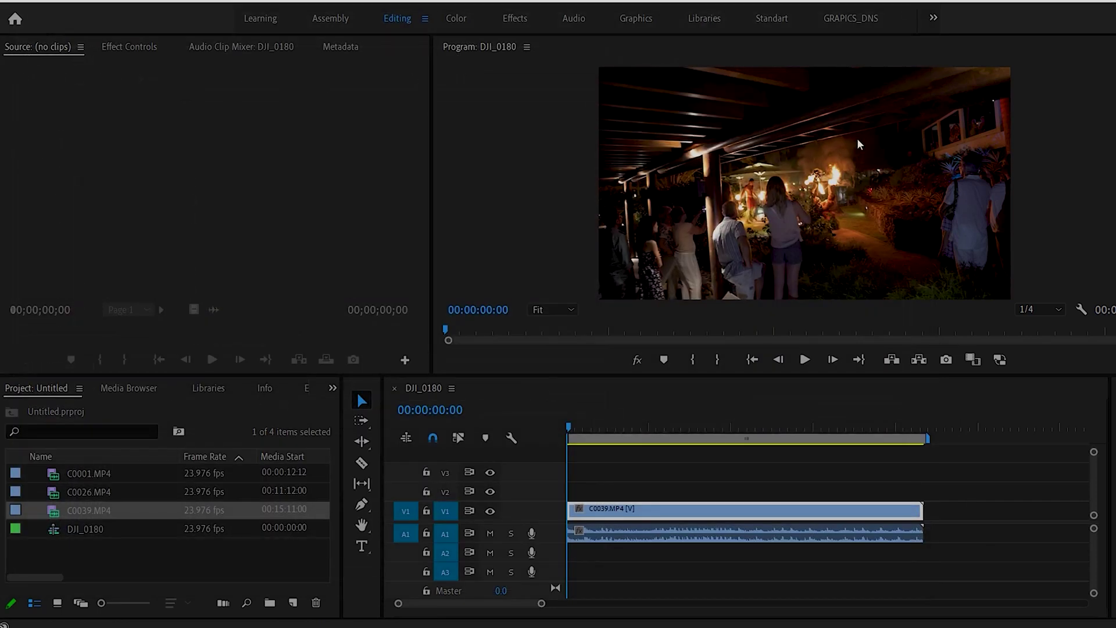
pyautogui.click(643, 514)
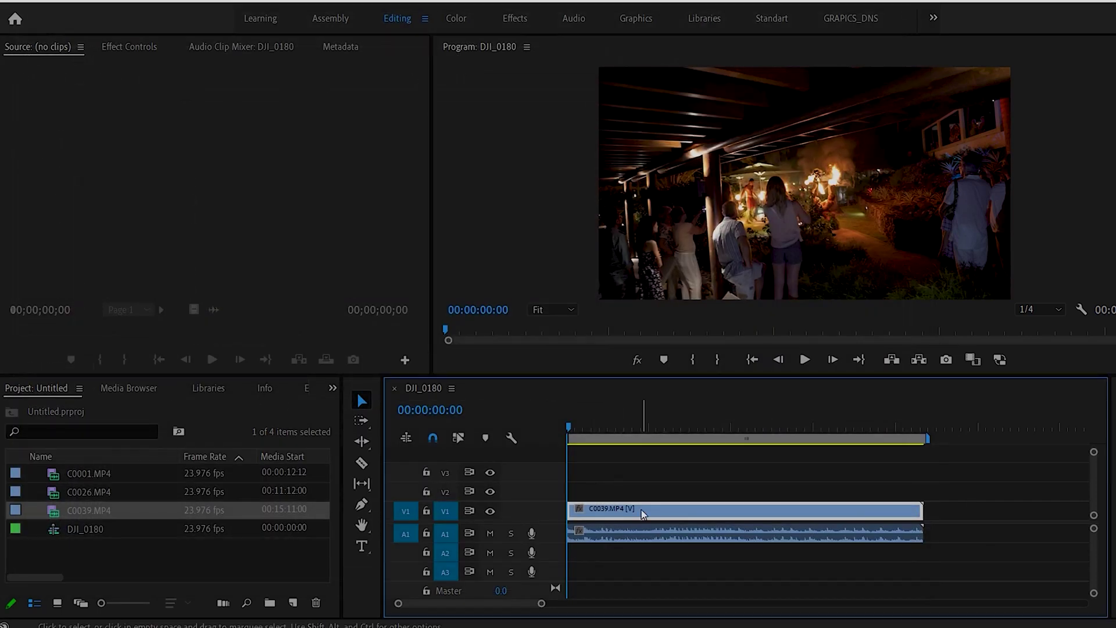
pyautogui.click(1000, 360)
pyautogui.click(803, 360)
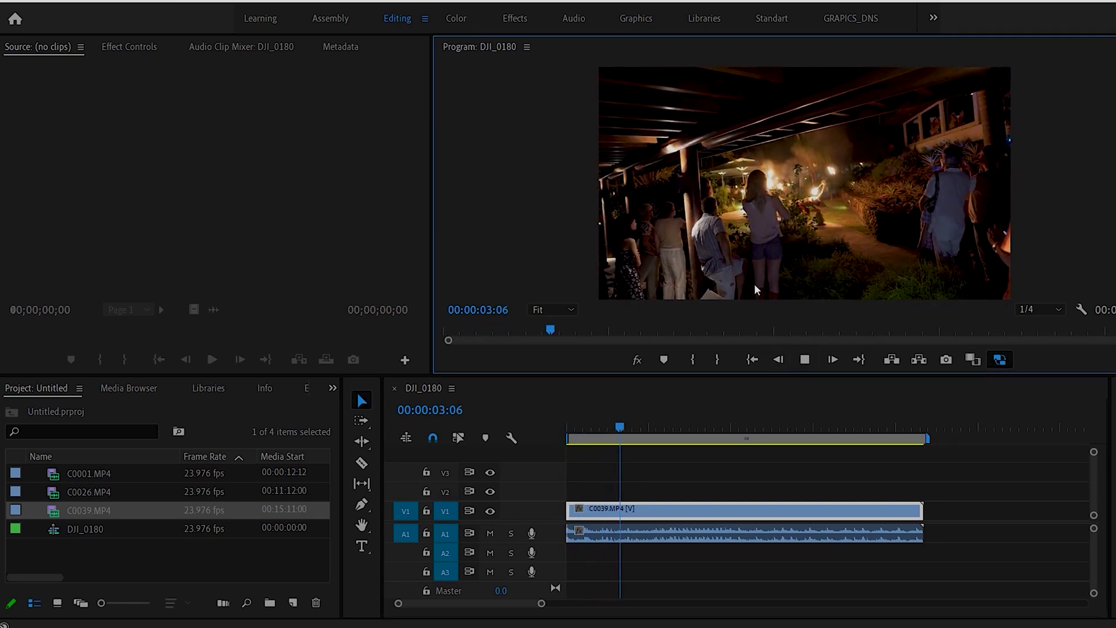
pyautogui.click(805, 359)
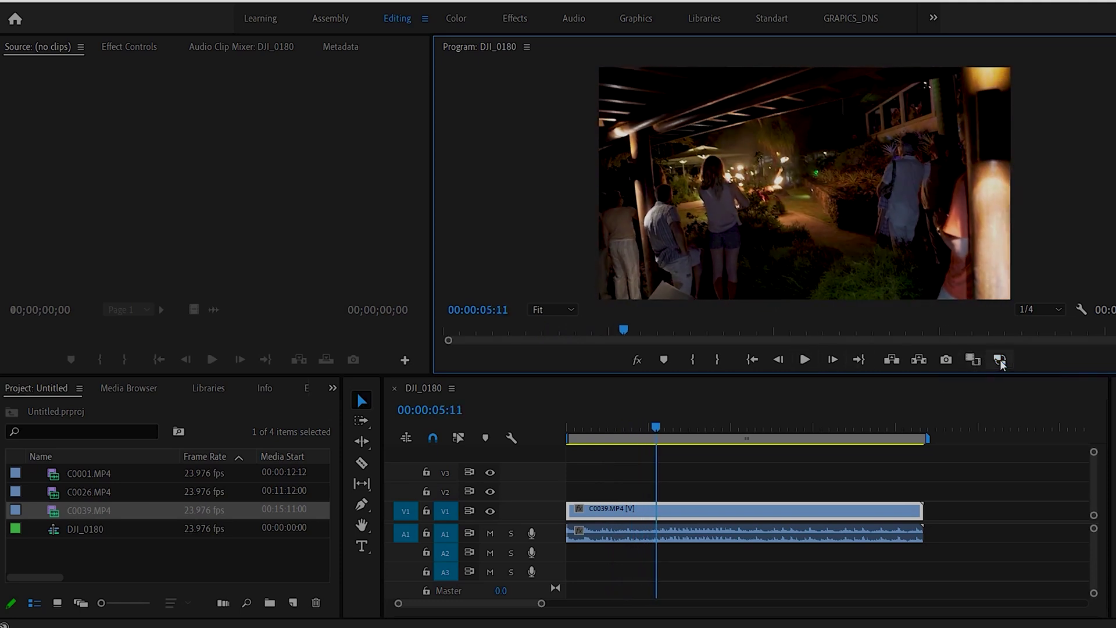
# Compare playback of C0039.MP4 with proxies off up to 00:00:08:15 and on up to 00:00:14:11, then toggle proxies on the still frame.
pyautogui.click(804, 360)
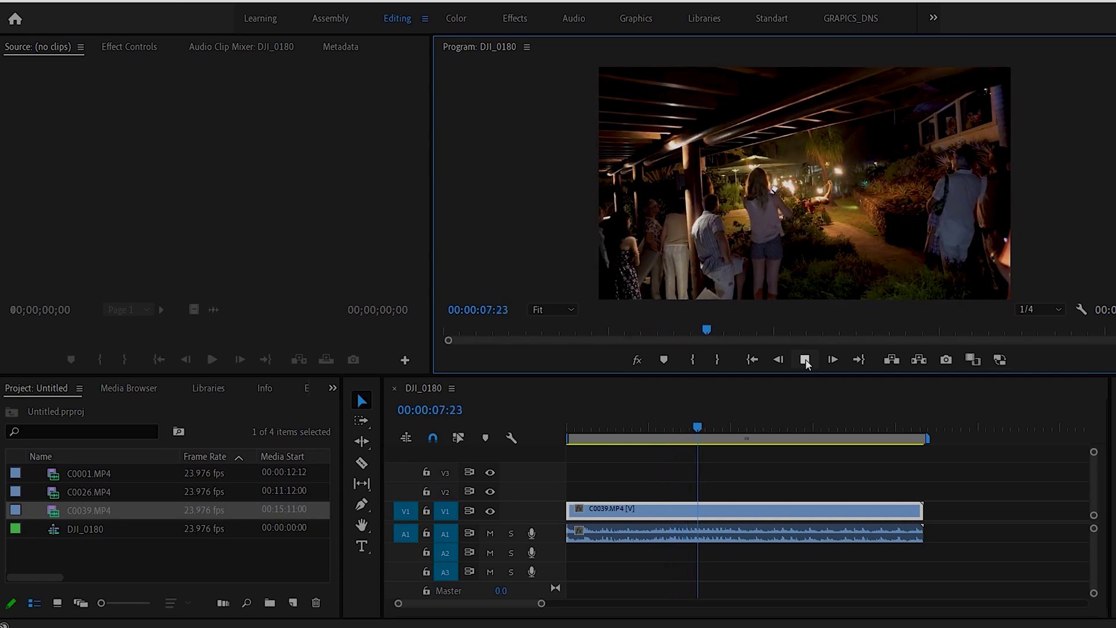
pyautogui.click(805, 360)
pyautogui.click(999, 360)
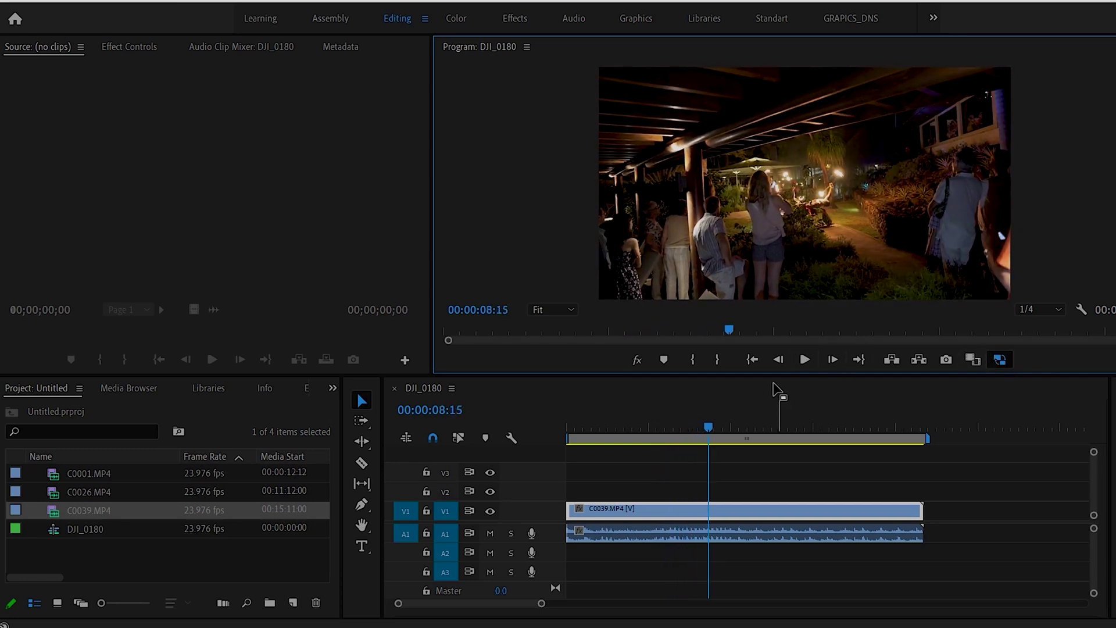
pyautogui.click(804, 359)
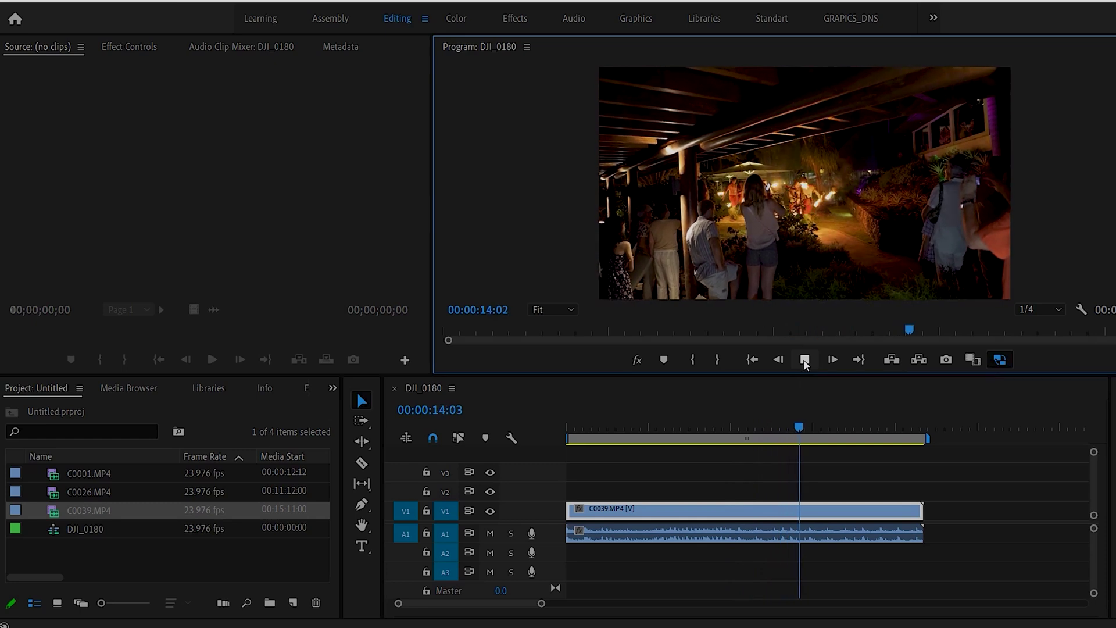
pyautogui.click(805, 360)
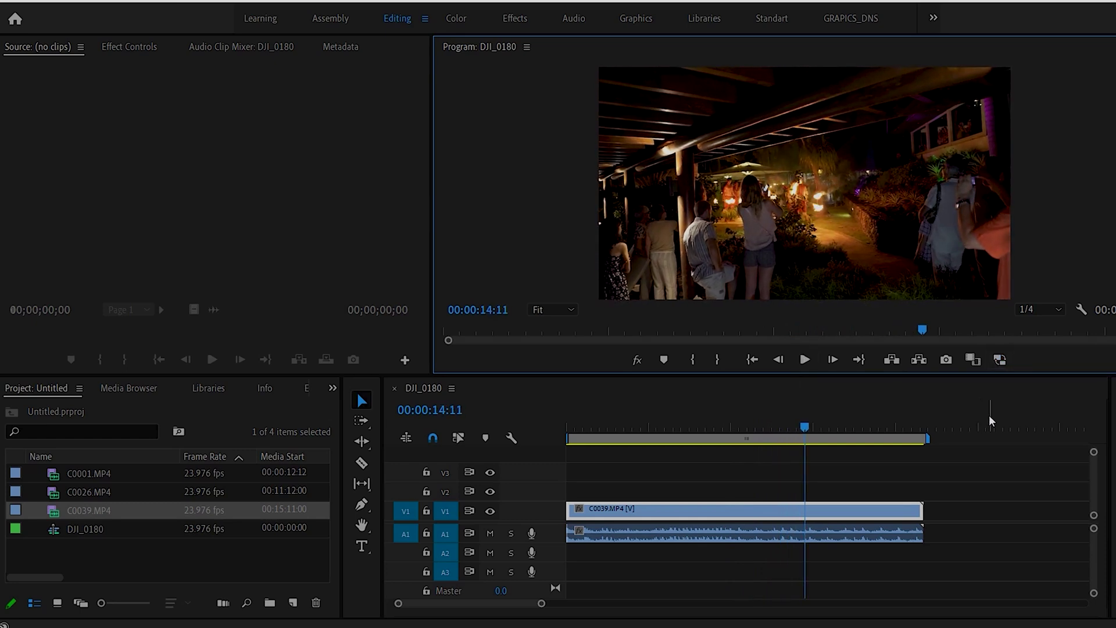
pyautogui.click(1002, 362)
pyautogui.click(1001, 360)
# Set the Program monitor's playback resolution to Full.
pyautogui.click(1040, 309)
pyautogui.click(1038, 326)
pyautogui.click(1040, 309)
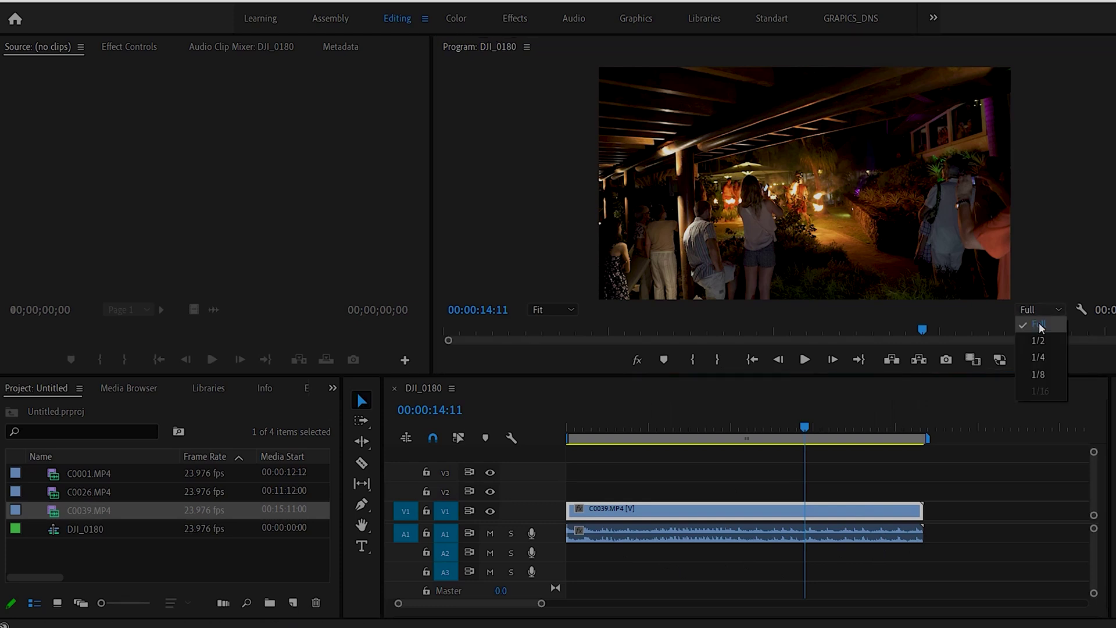
pyautogui.click(1039, 326)
# Turn proxies on and play C0039.MP4 from 00:00:14:11 to 00:00:21:04.
pyautogui.click(1000, 360)
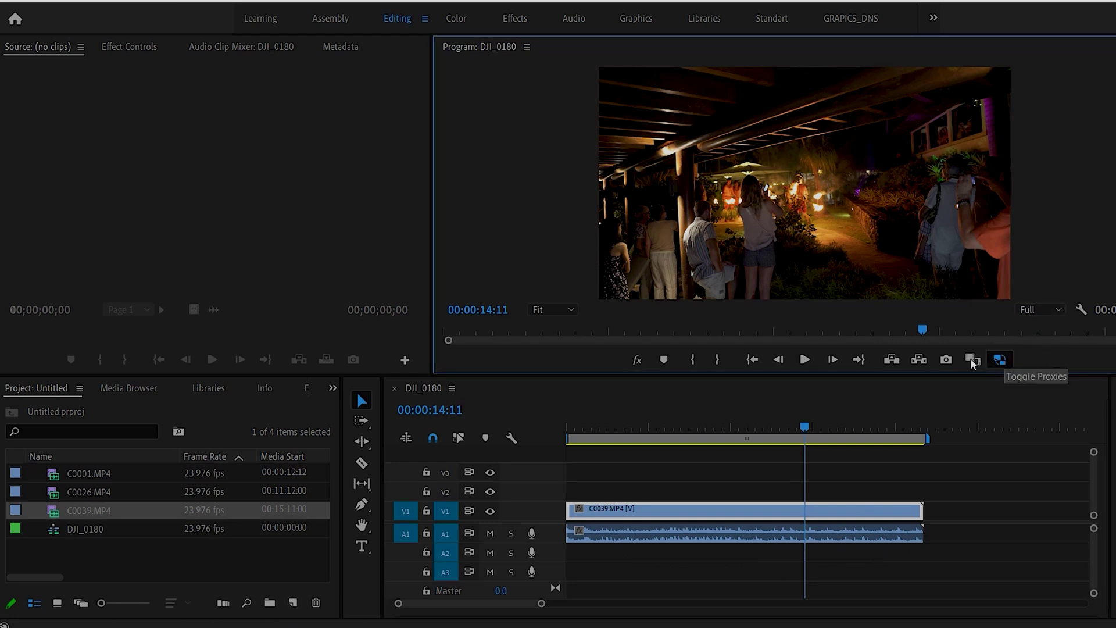
pyautogui.press('space')
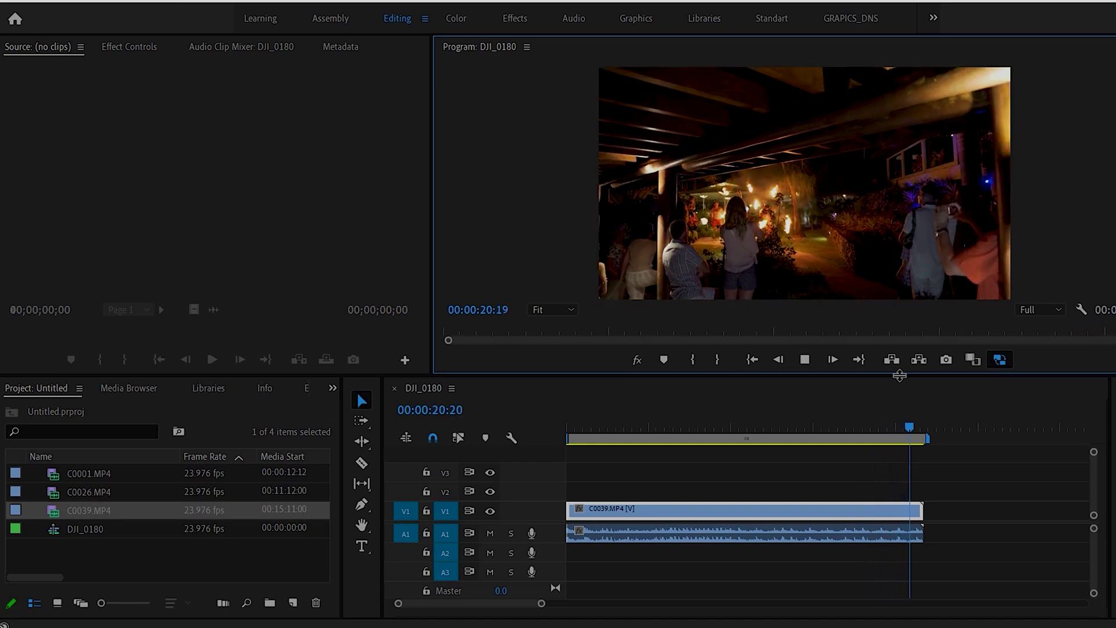
pyautogui.press('space')
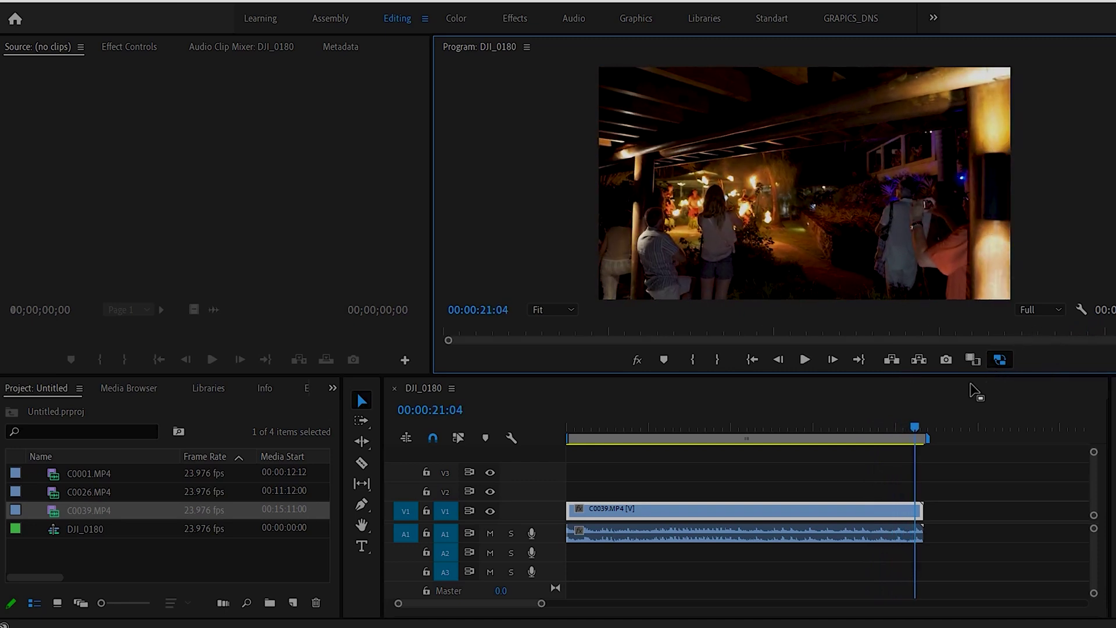